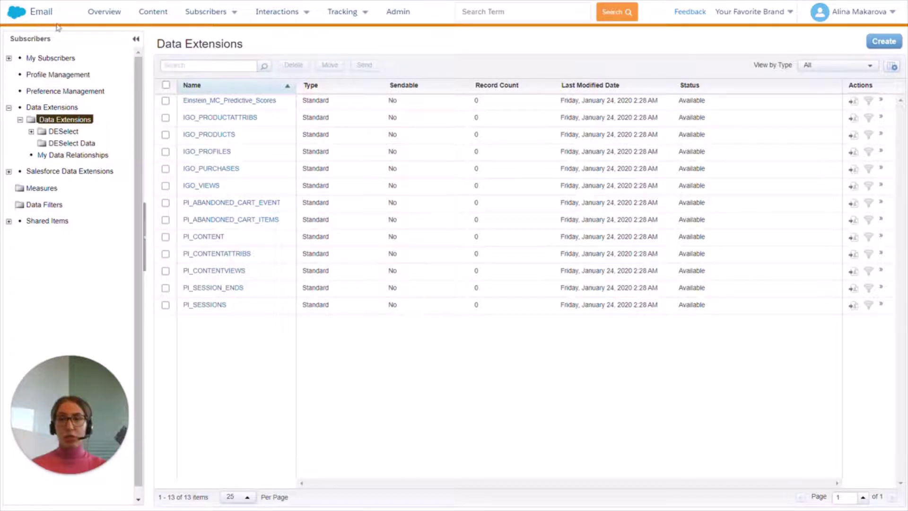
# Step: Start a standard data extension named 'Suppression DE' with retention off, advancing to Fields
pyautogui.moveTo(190, 13)
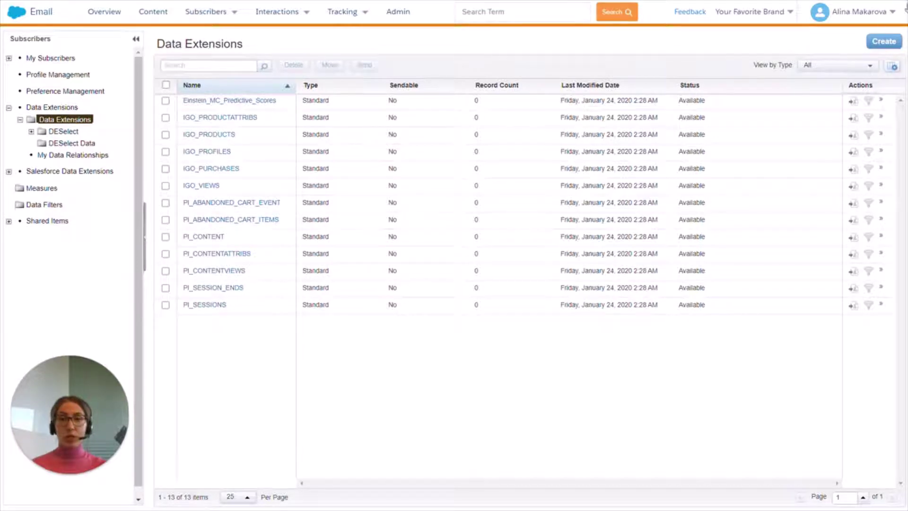
pyautogui.click(884, 42)
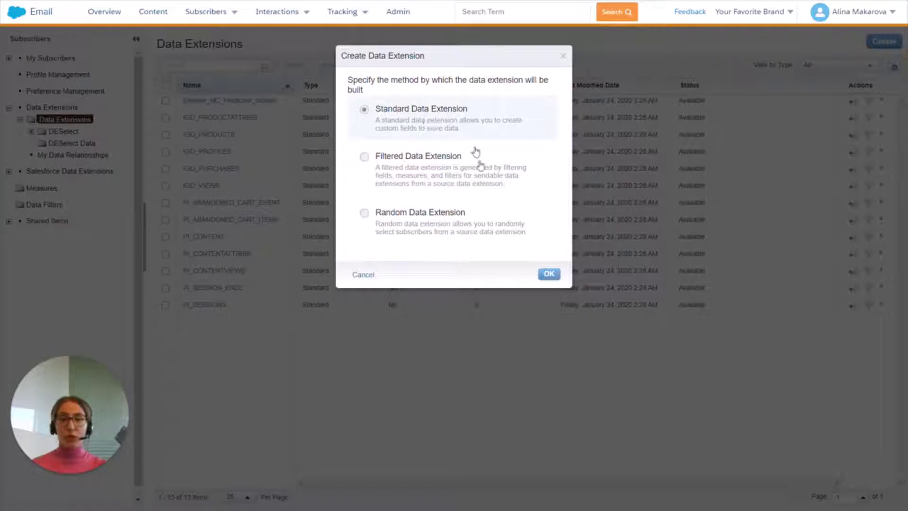
pyautogui.click(544, 273)
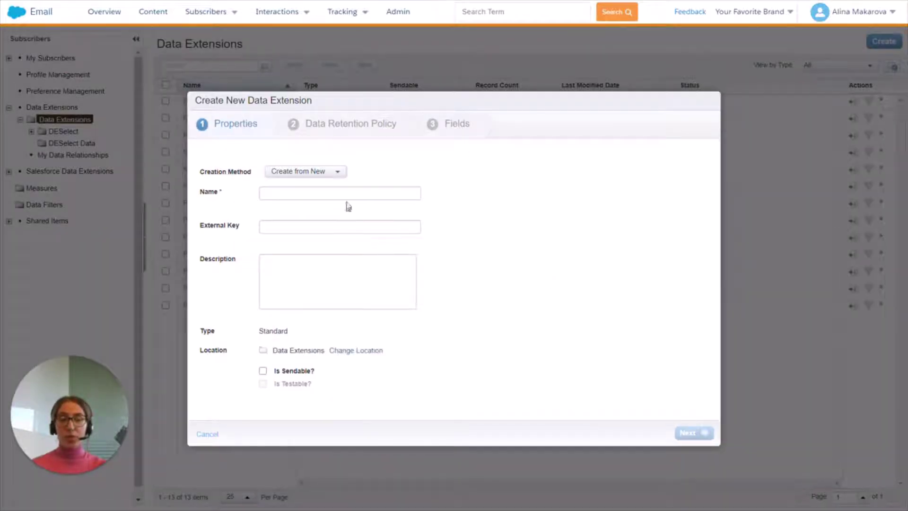
pyautogui.click(262, 193)
pyautogui.write('Su')
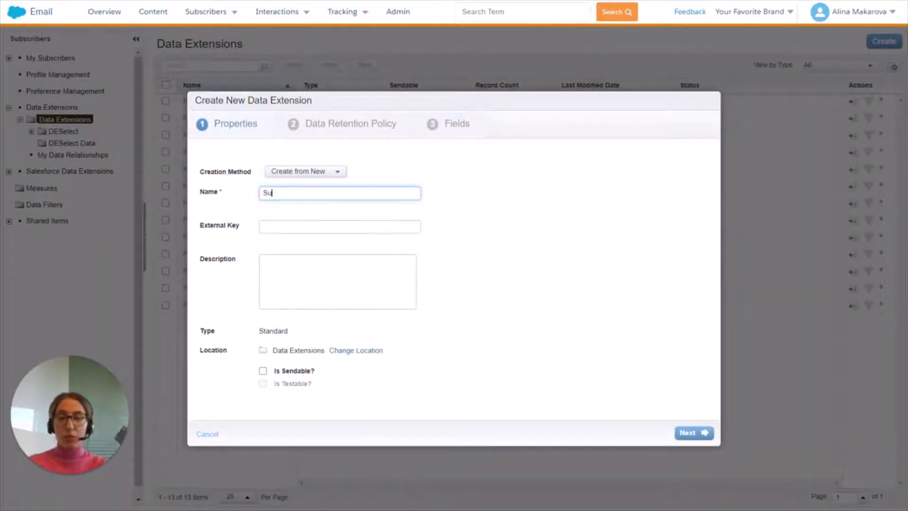
pyautogui.write('pplessinon DE')
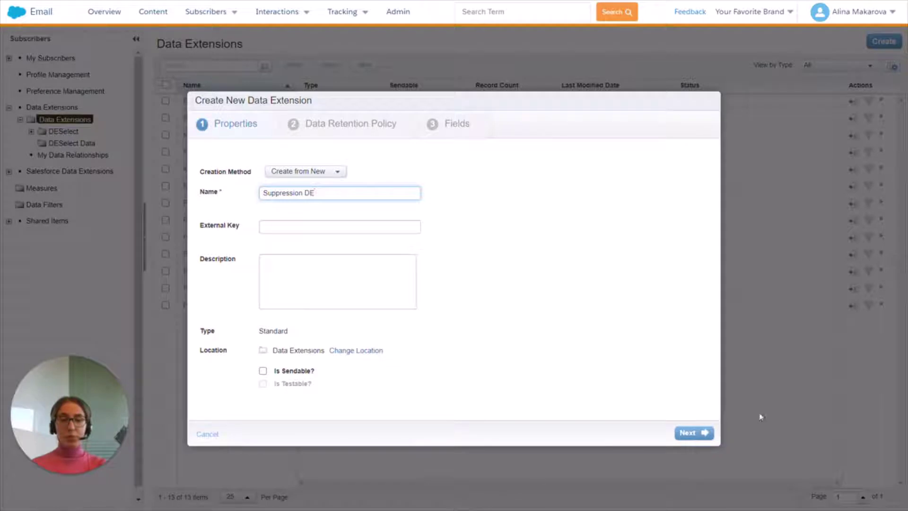
pyautogui.click(691, 433)
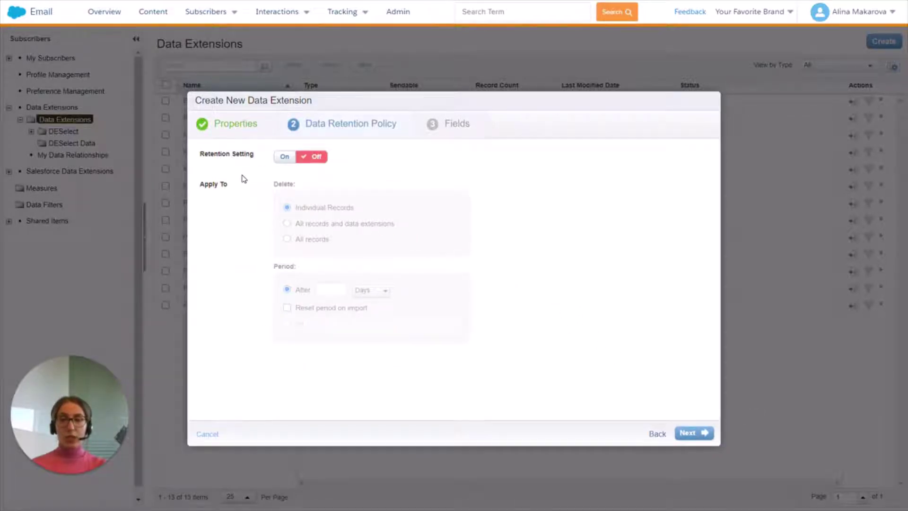
pyautogui.click(692, 432)
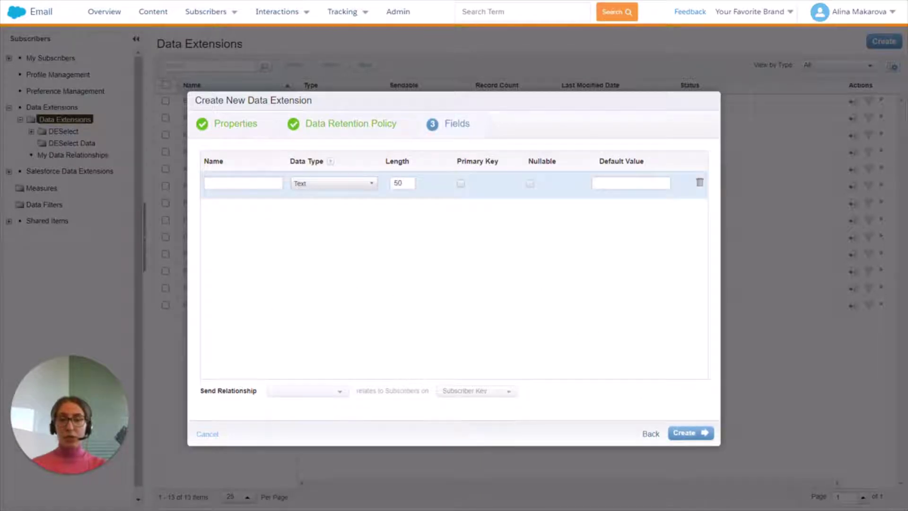
# Step: Add three field rows named Subscriber Key, Email and EventDate
pyautogui.click(243, 183)
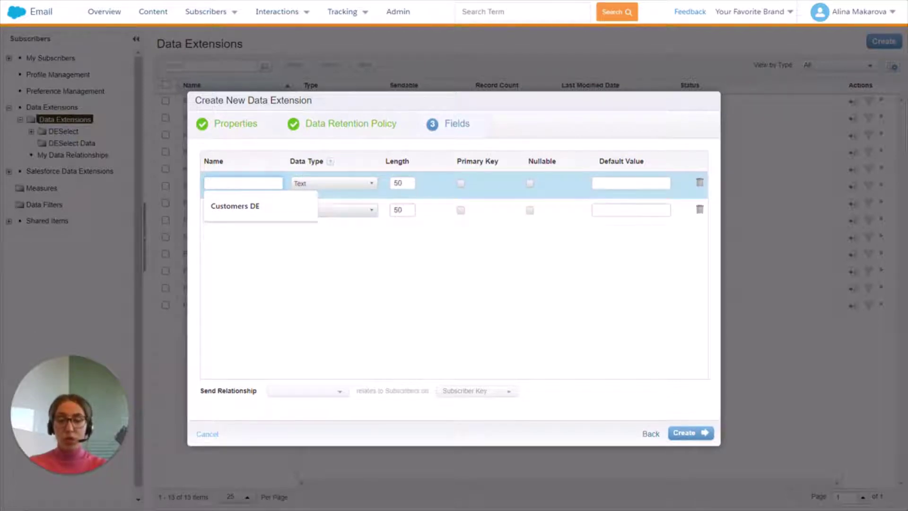
pyautogui.write('Subscriber Key')
pyautogui.click(249, 208)
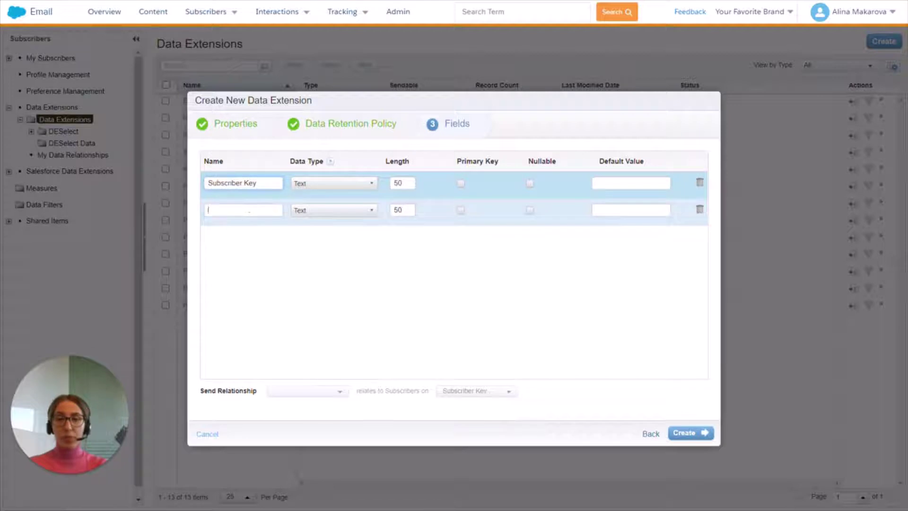
pyautogui.write('Email')
pyautogui.click(243, 236)
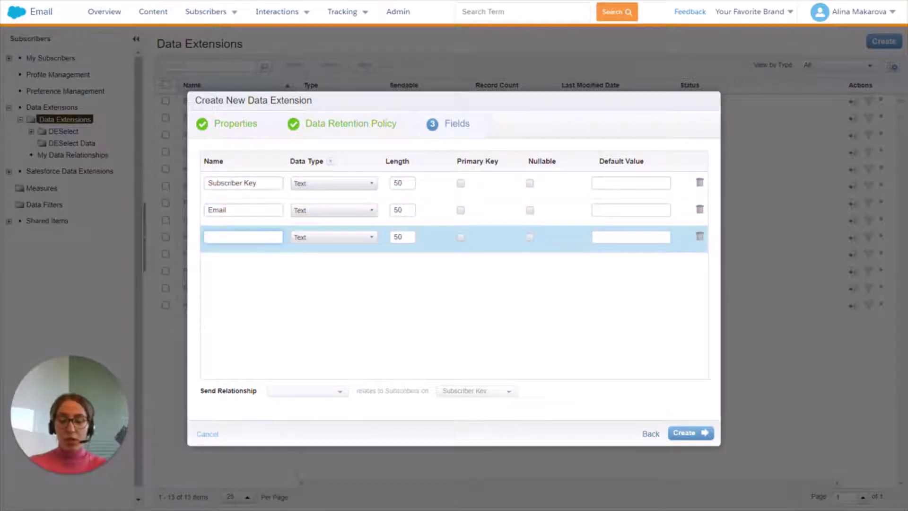
pyautogui.write('Em')
pyautogui.write('entDate')
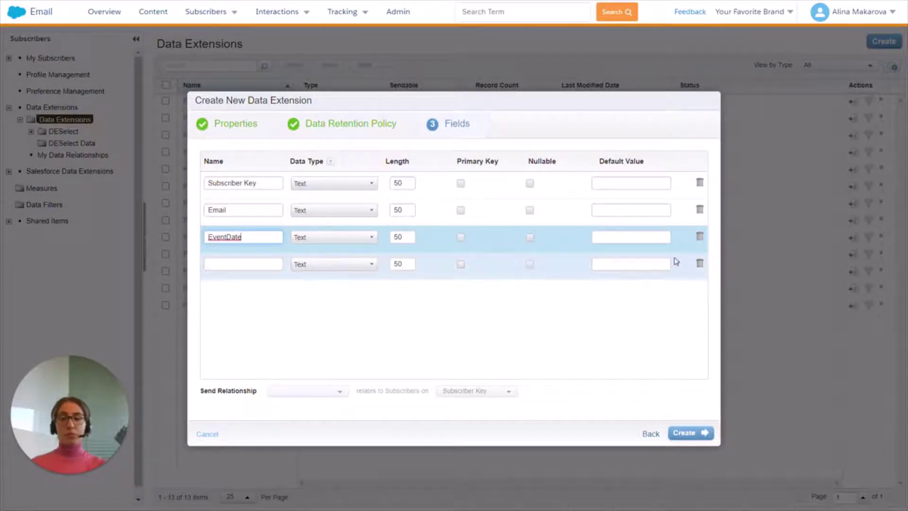
# Step: Make Email an EmailAddress field and EventDate a Date field, then create the data extension
pyautogui.click(345, 211)
pyautogui.scroll(-3, 331, 233)
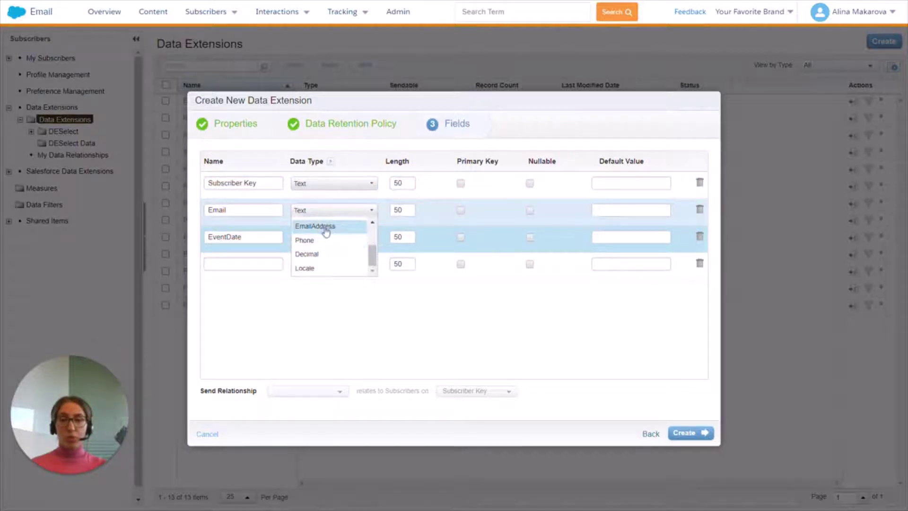
pyautogui.click(325, 227)
pyautogui.click(325, 237)
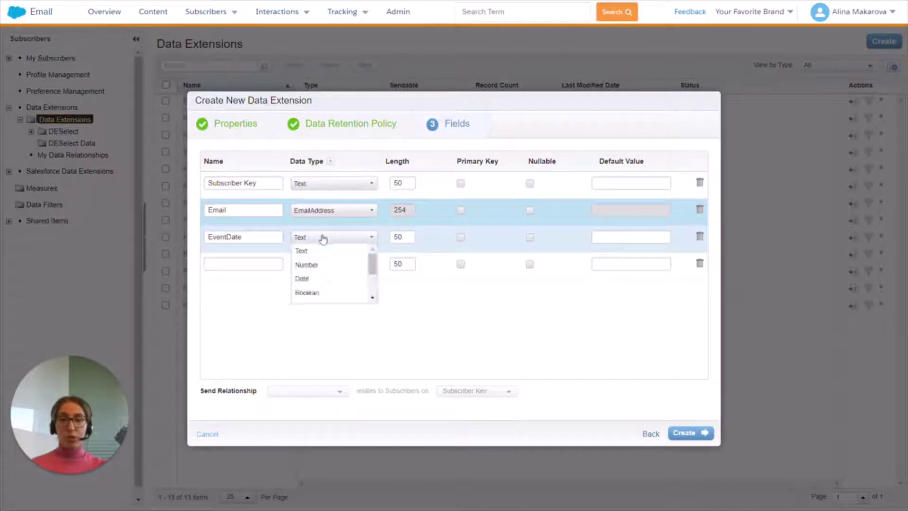
pyautogui.click(313, 279)
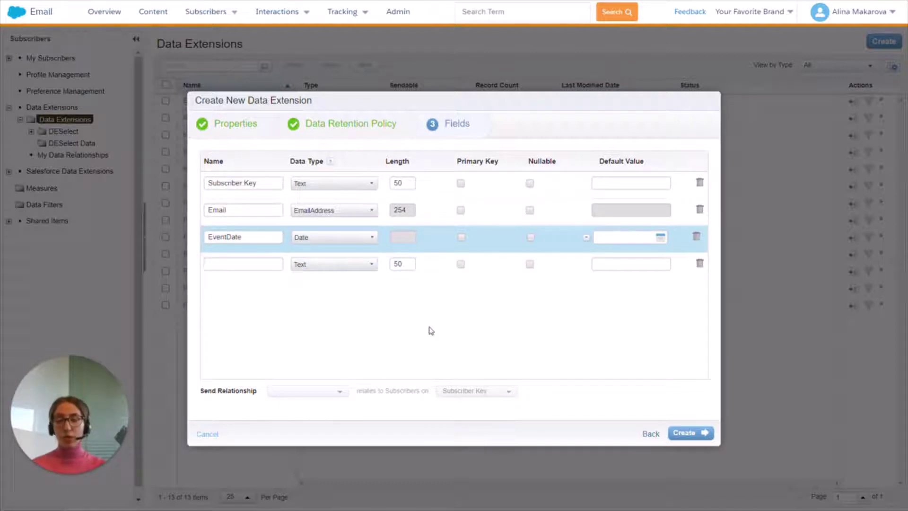
pyautogui.click(687, 434)
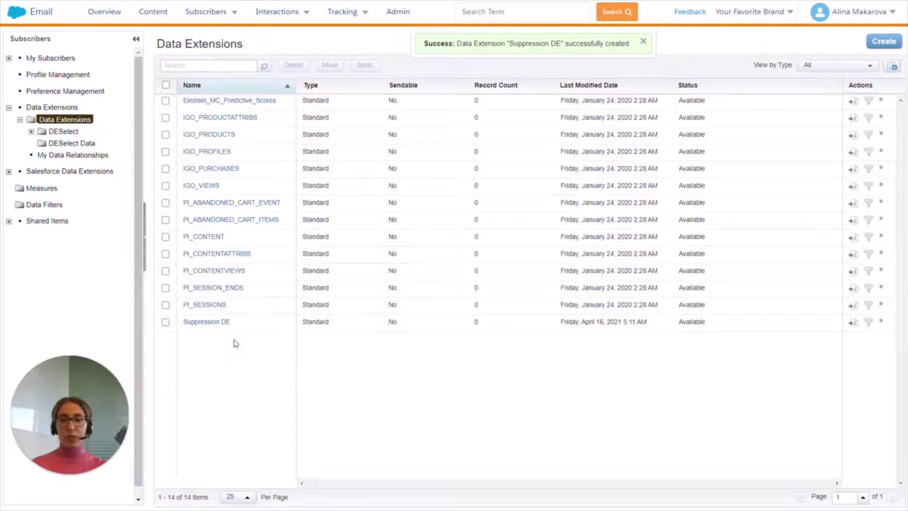
# Step: Open the newly listed Suppression DE data extension to view its details
pyautogui.click(215, 321)
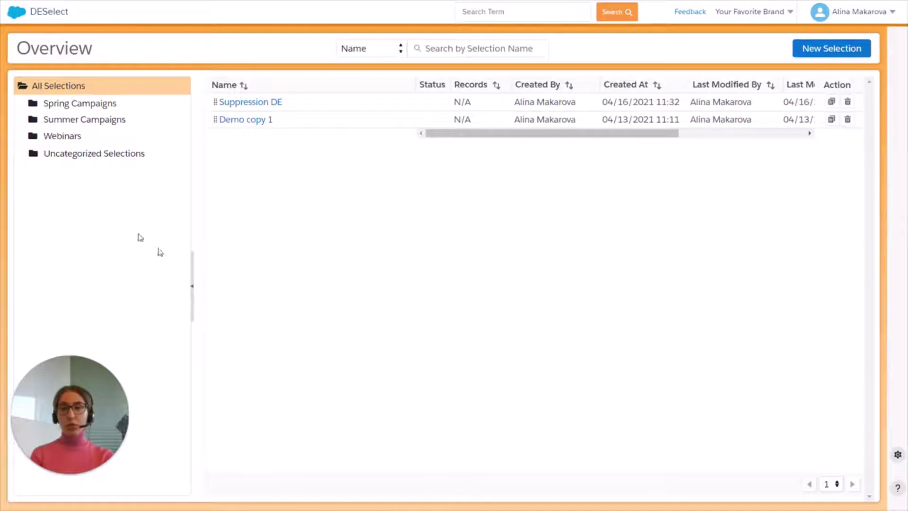
# Step: Create a new DESelect selection and name it 'Suppressions DE'
pyautogui.moveTo(17, 12)
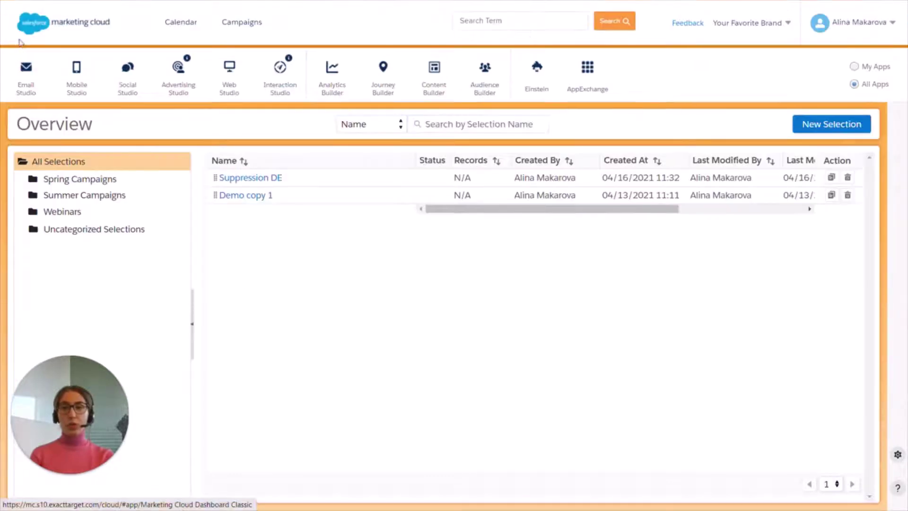
pyautogui.moveTo(588, 68)
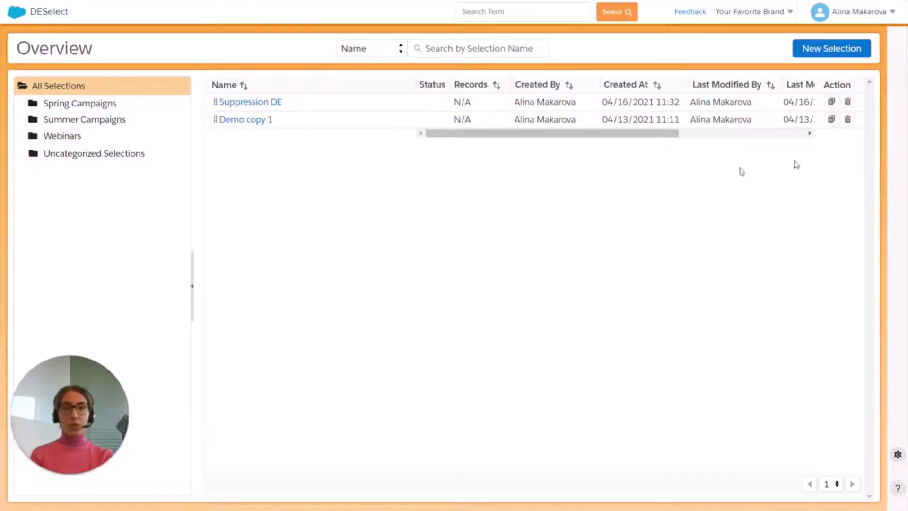
pyautogui.click(830, 54)
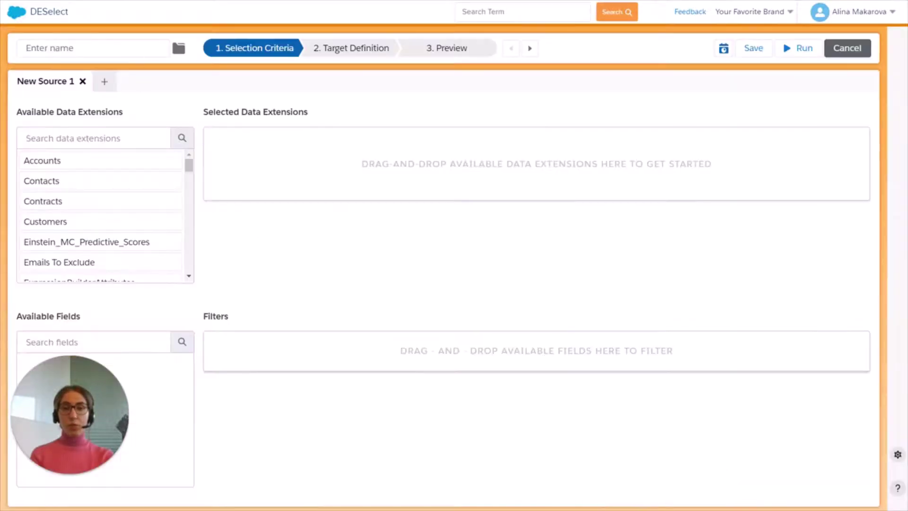
pyautogui.click(137, 48)
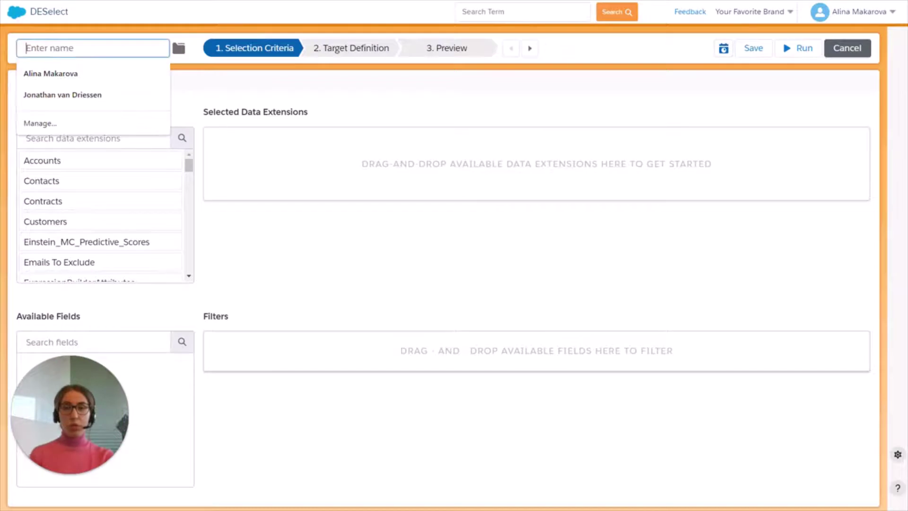
pyautogui.write('Suppres')
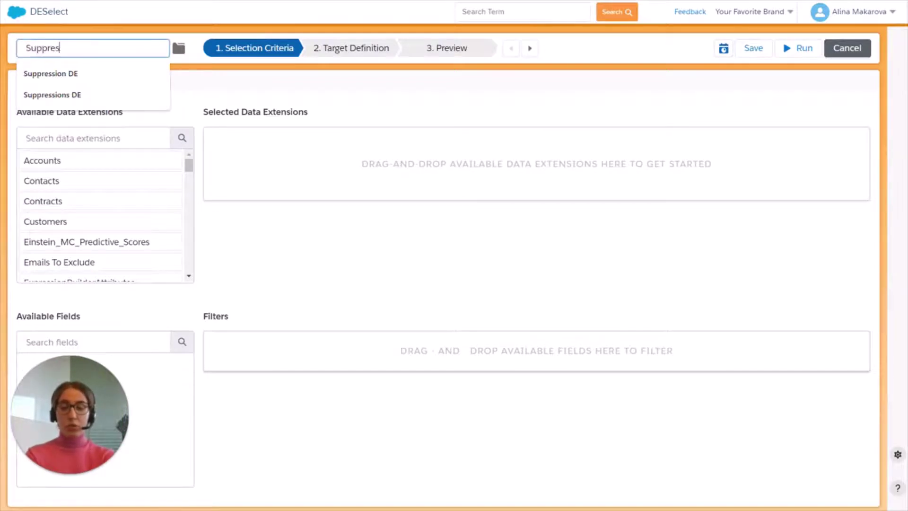
pyautogui.write('sions DE')
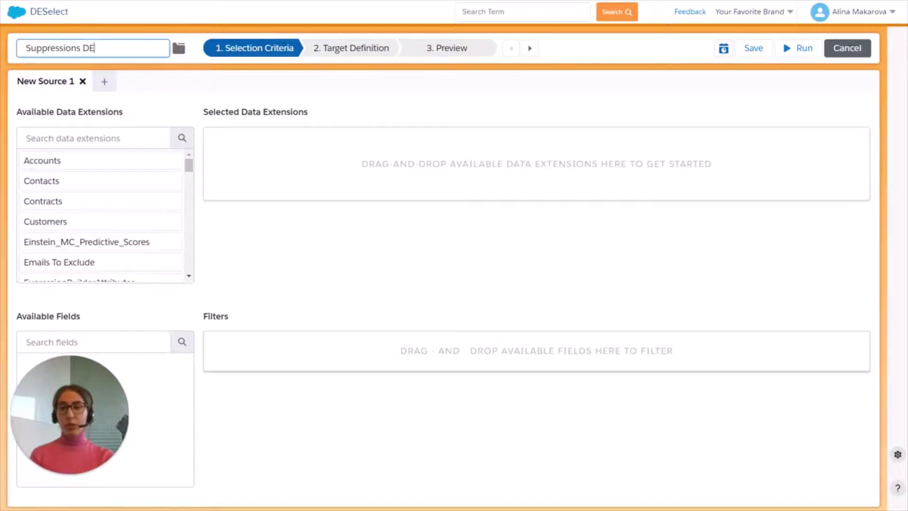
# Step: Search '_sub' and add _Subscribers as the source data extension with its default alias
pyautogui.click(95, 138)
pyautogui.write('_')
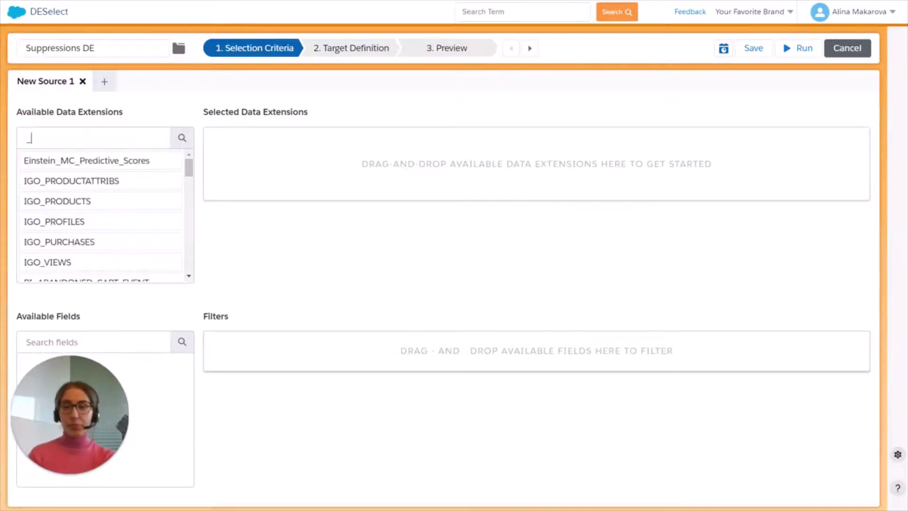
pyautogui.write('sub')
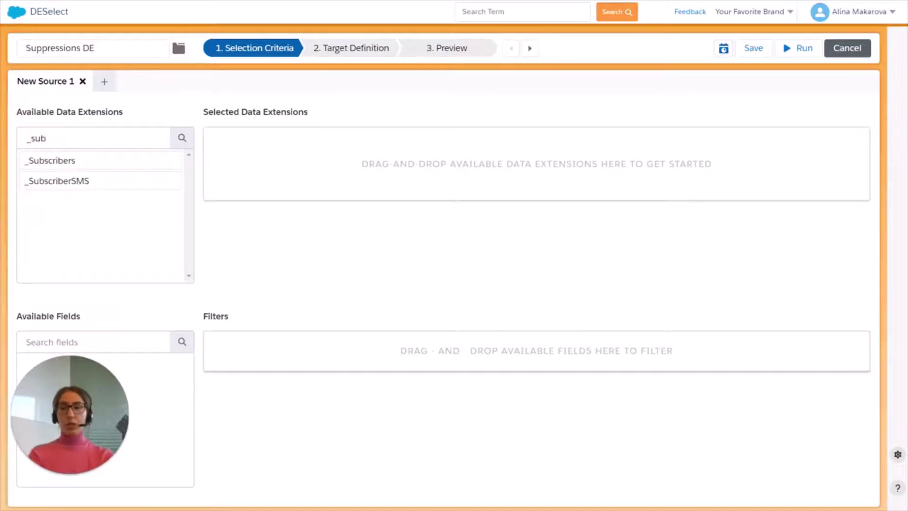
pyautogui.moveTo(133, 160); pyautogui.dragTo(460, 185)
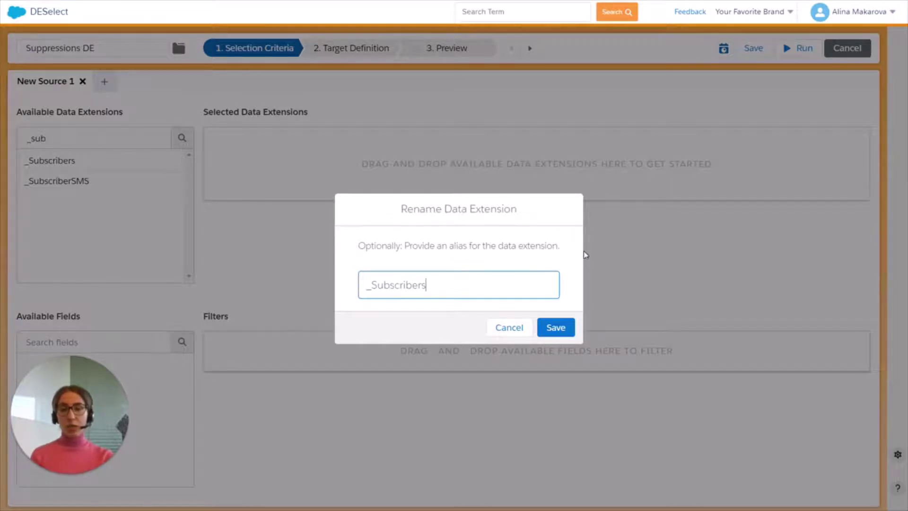
pyautogui.click(566, 329)
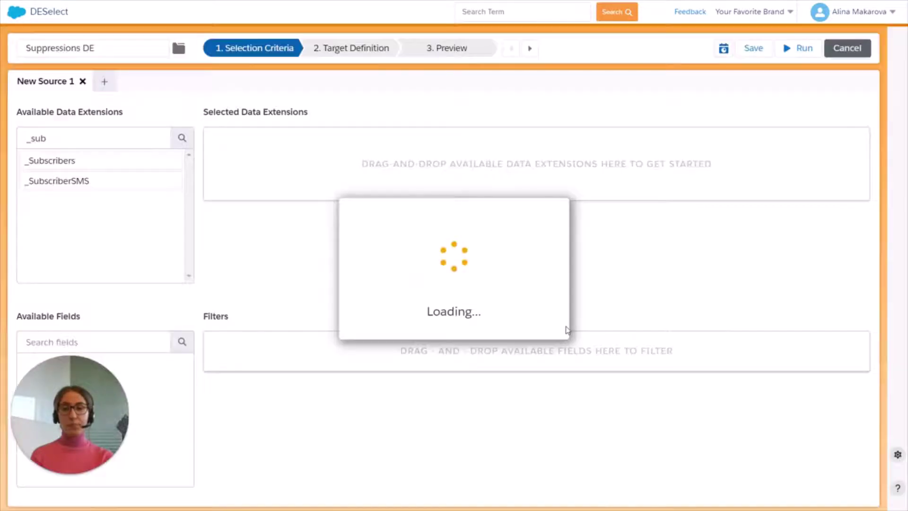
# Step: Search '_sen' and add _Sent to the selected data extensions with its default alias
pyautogui.moveTo(57, 138); pyautogui.dragTo(3, 145)
pyautogui.press('BackSpace')
pyautogui.write('_sen')
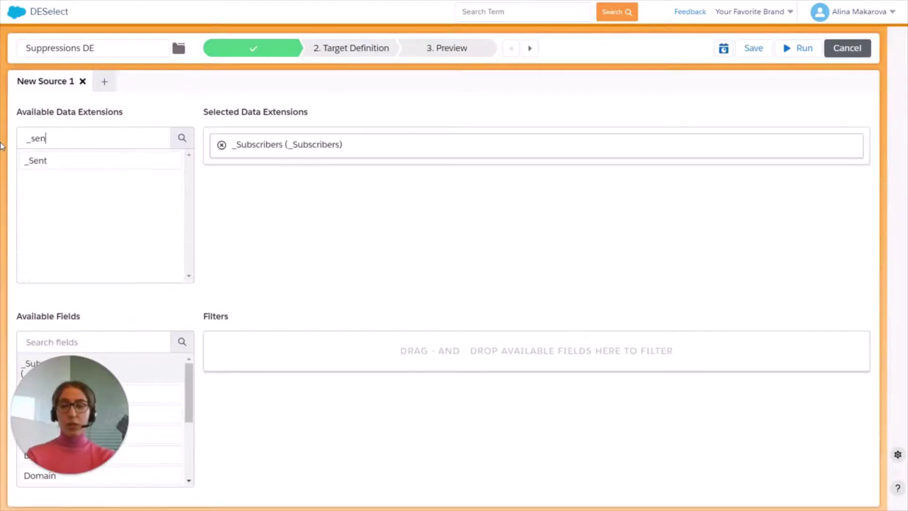
pyautogui.moveTo(38, 161); pyautogui.dragTo(389, 149)
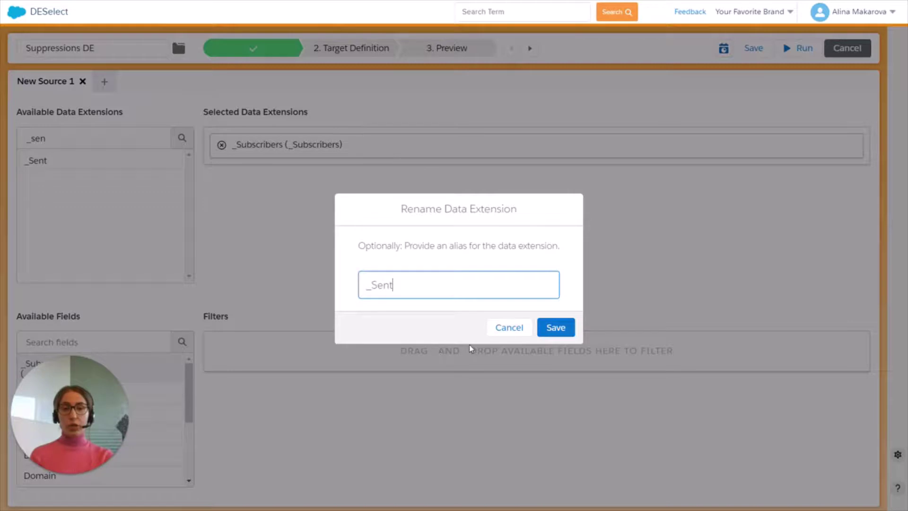
pyautogui.click(552, 329)
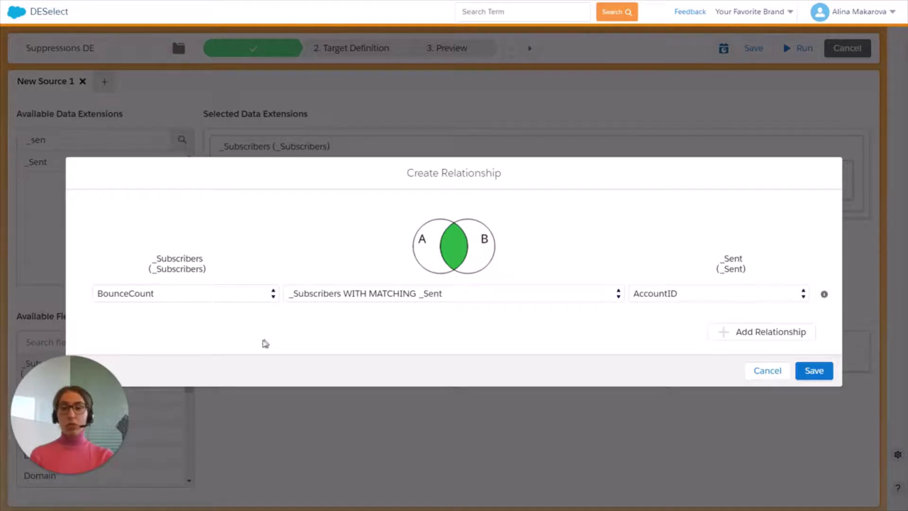
# Step: Join _Subscribers to _Sent on SubscriberKey in both and save the relationship
pyautogui.click(229, 296)
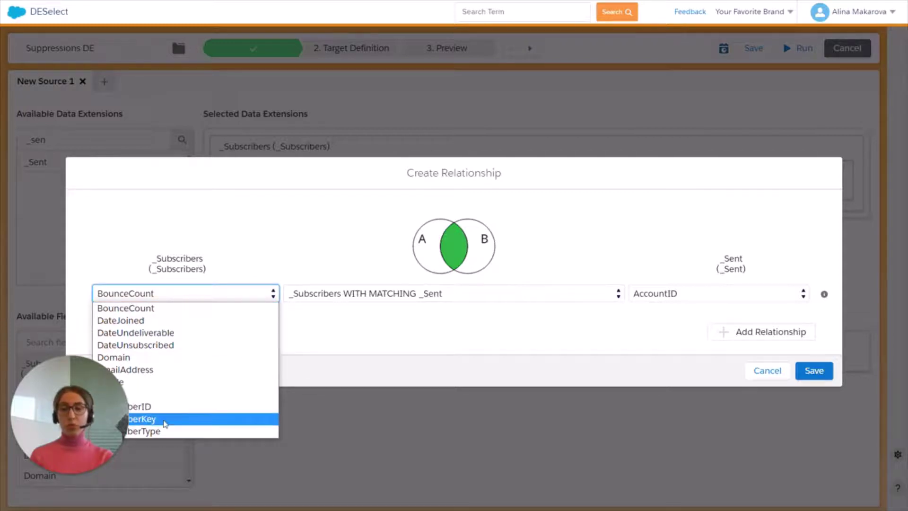
pyautogui.click(165, 423)
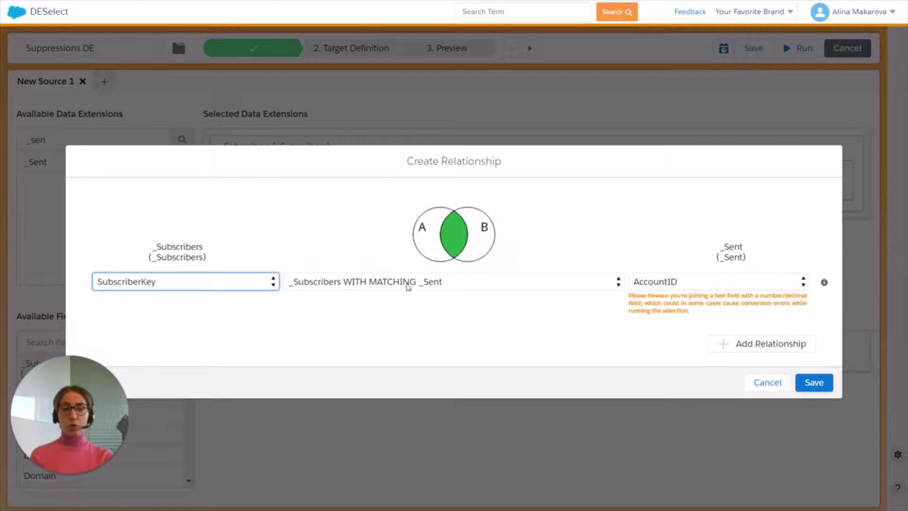
pyautogui.click(651, 282)
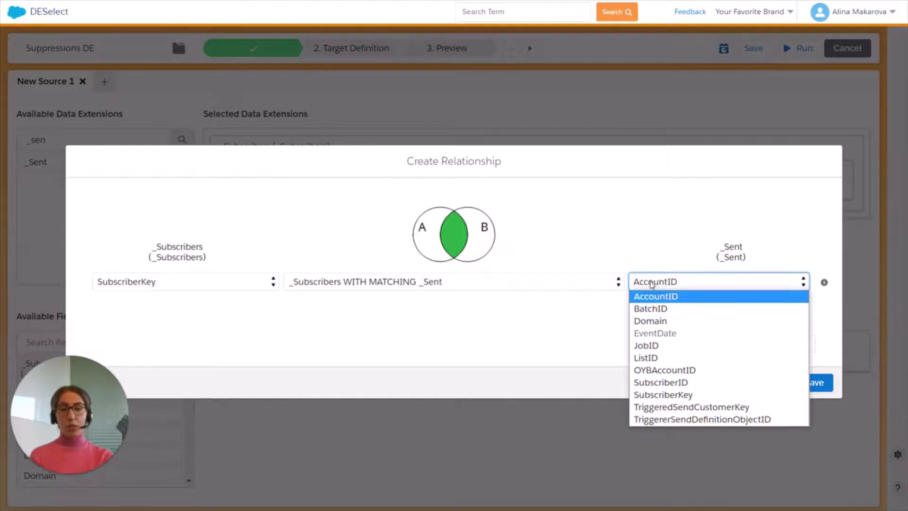
pyautogui.click(638, 396)
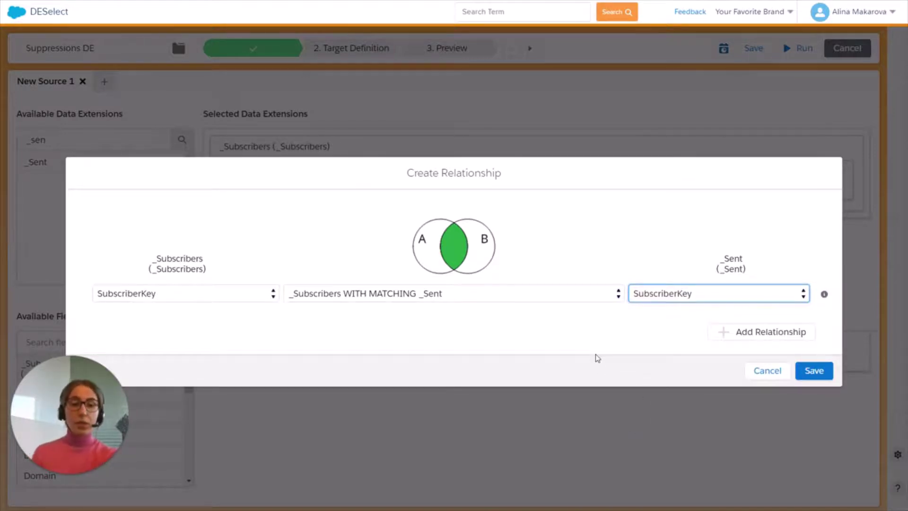
pyautogui.click(813, 371)
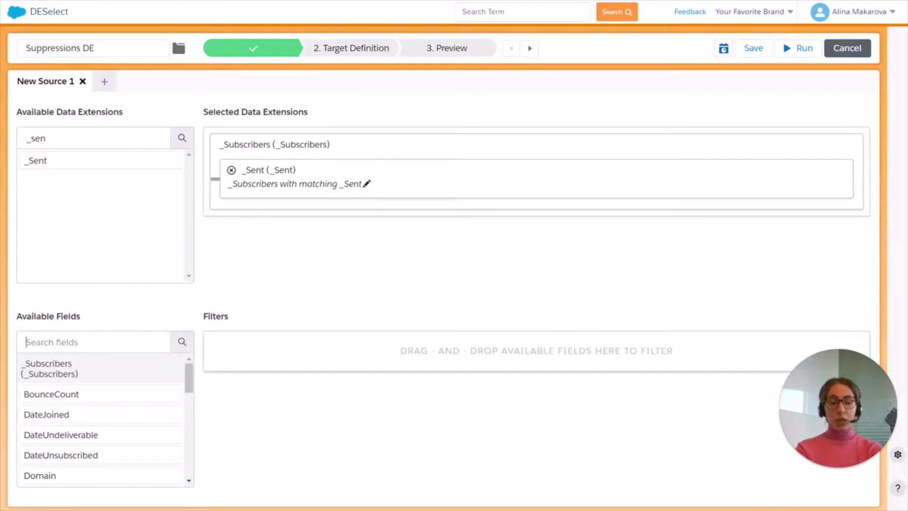
# Step: Add a filter on _Sent's EventDate equal to 7 Days Before Now
pyautogui.write('even')
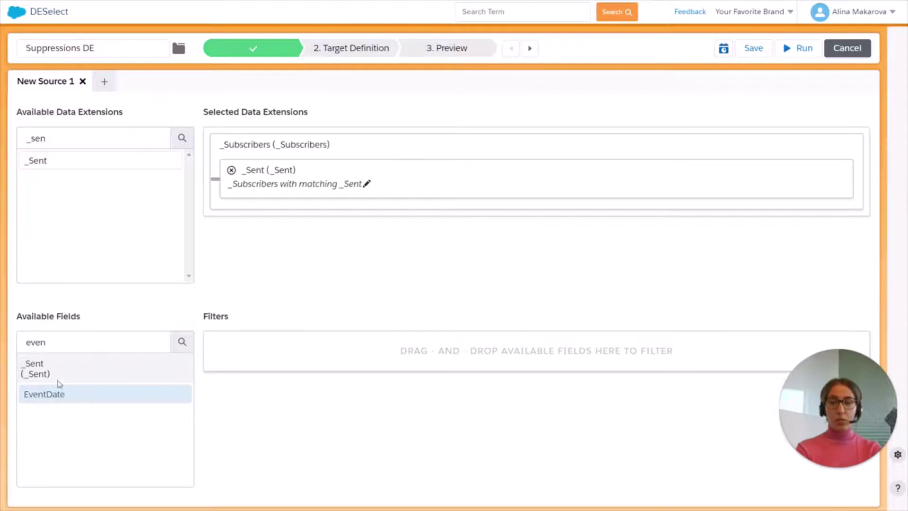
pyautogui.moveTo(50, 396); pyautogui.dragTo(372, 350)
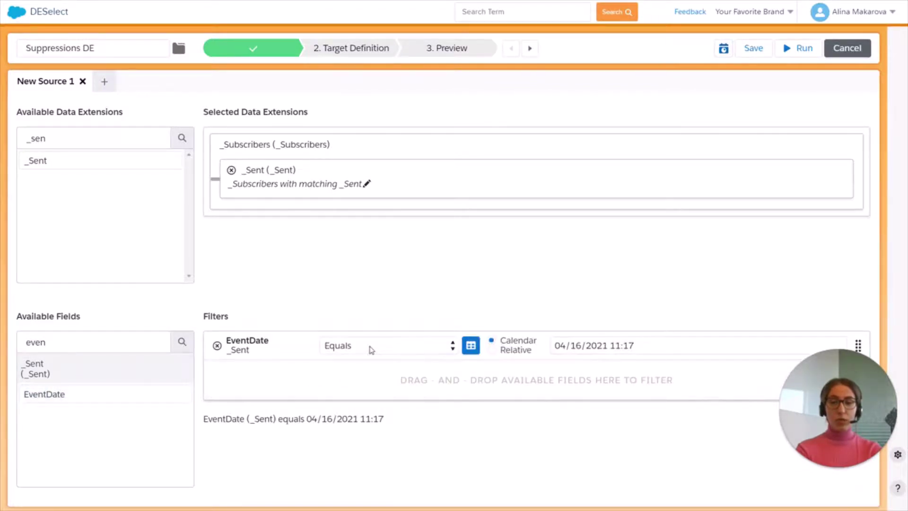
pyautogui.click(492, 351)
pyautogui.click(585, 345)
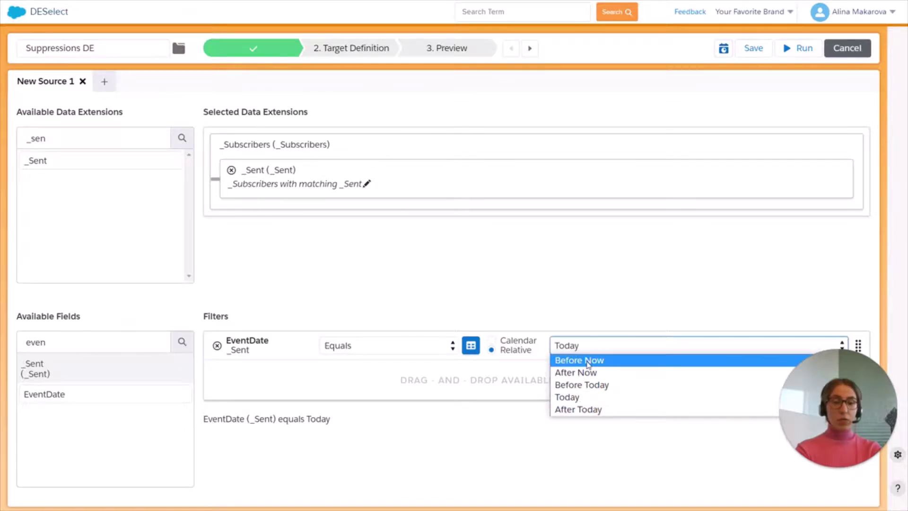
pyautogui.click(587, 361)
pyautogui.click(595, 346)
pyautogui.press('BackSpace')
pyautogui.write('7')
pyautogui.click(564, 433)
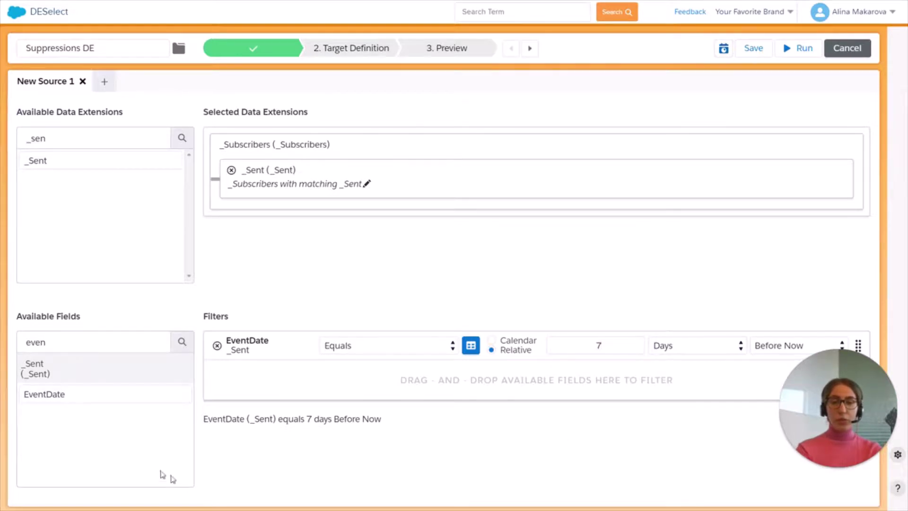
pyautogui.moveTo(47, 342); pyautogui.dragTo(1, 384)
pyautogui.press('BackSpace')
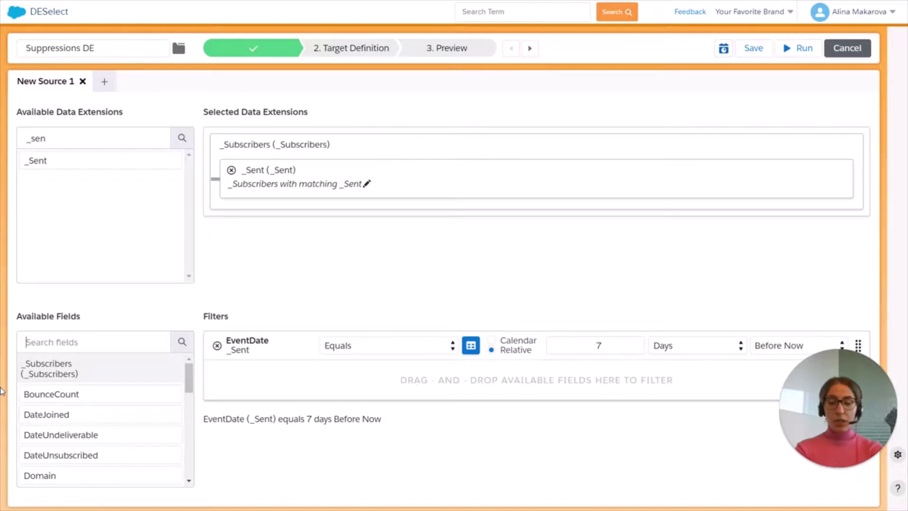
# Step: Add _Sent's SubscriberKey as a second filter using the 'In results' operator
pyautogui.write('sub')
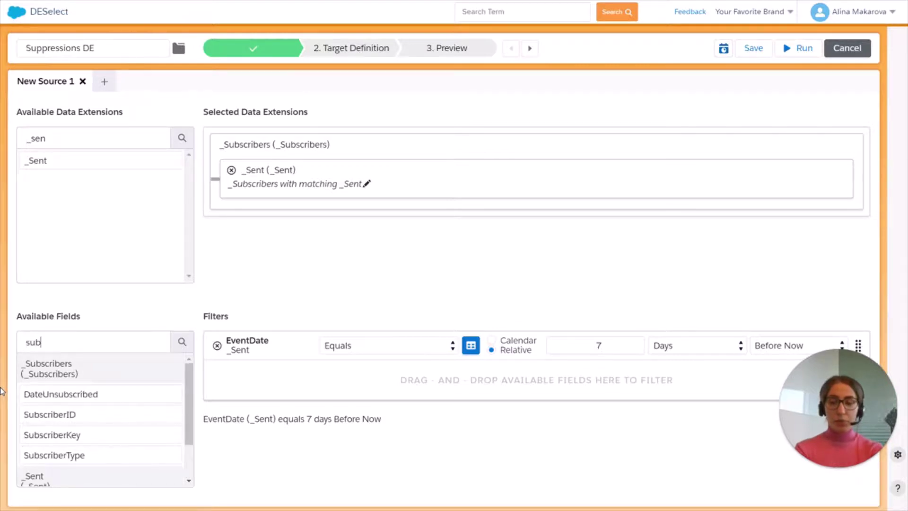
pyautogui.write('scribe')
pyautogui.scroll(-1, 67, 474)
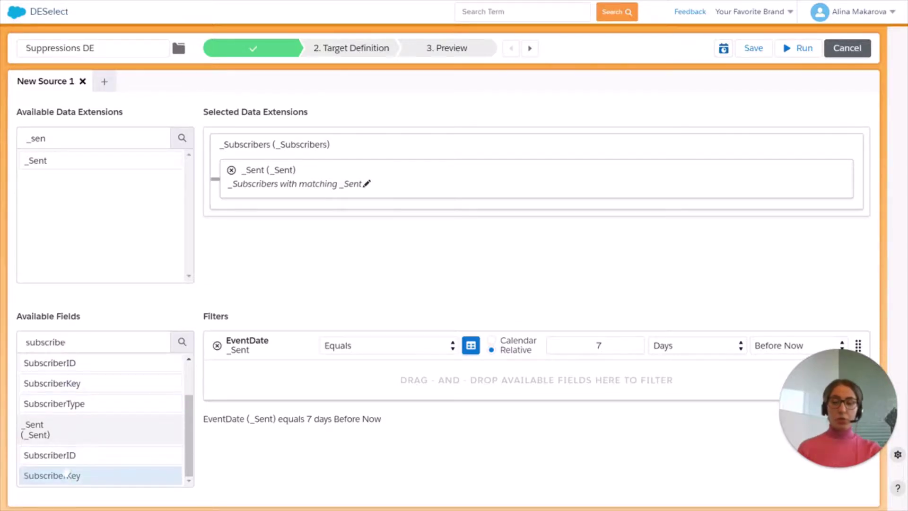
pyautogui.moveTo(69, 475); pyautogui.dragTo(341, 377)
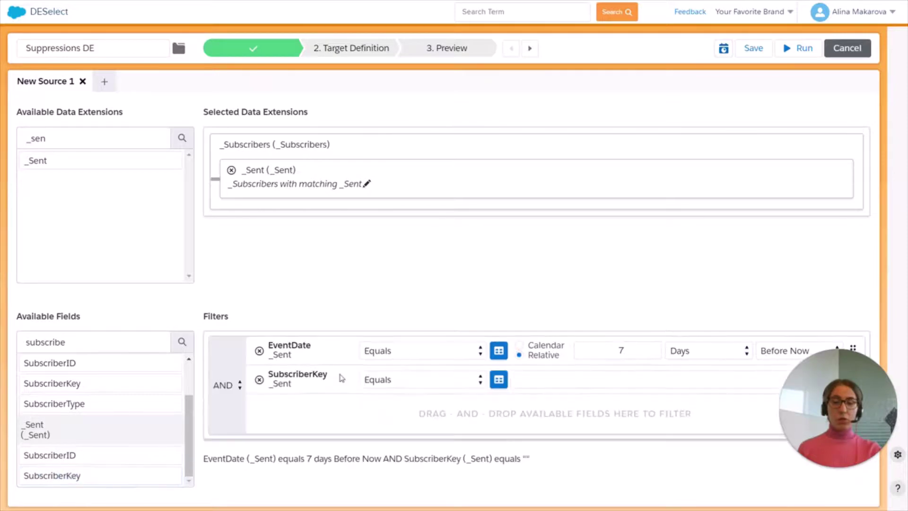
pyautogui.click(417, 377)
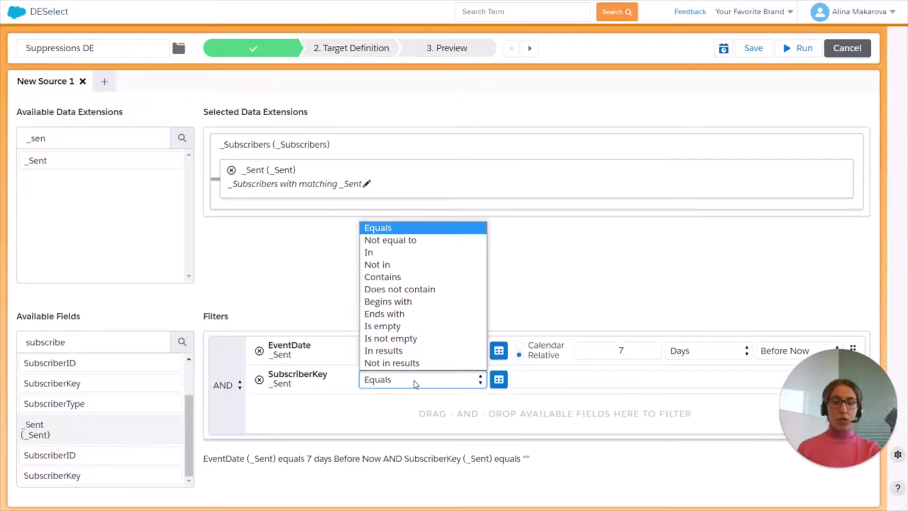
pyautogui.click(415, 350)
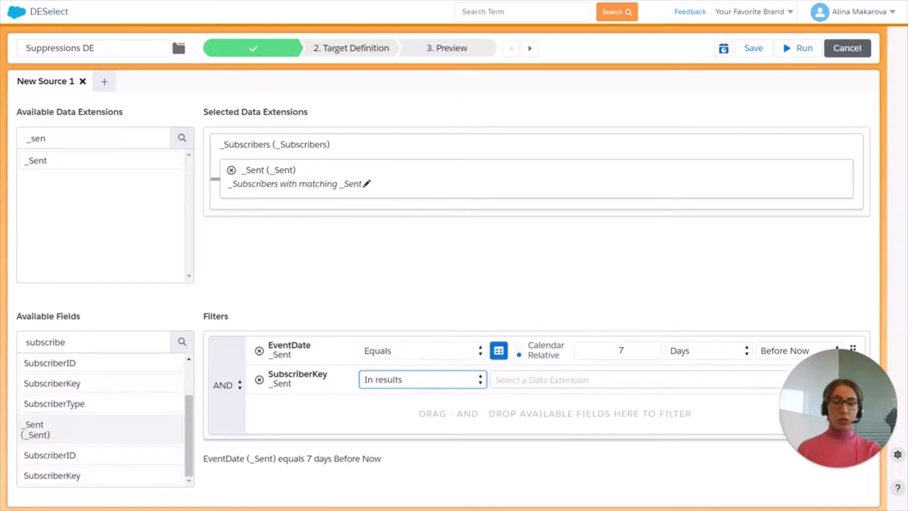
# Step: Compare it against the SubscriberKey field of the _Subscribers data extension
pyautogui.click(506, 379)
pyautogui.write('_sub')
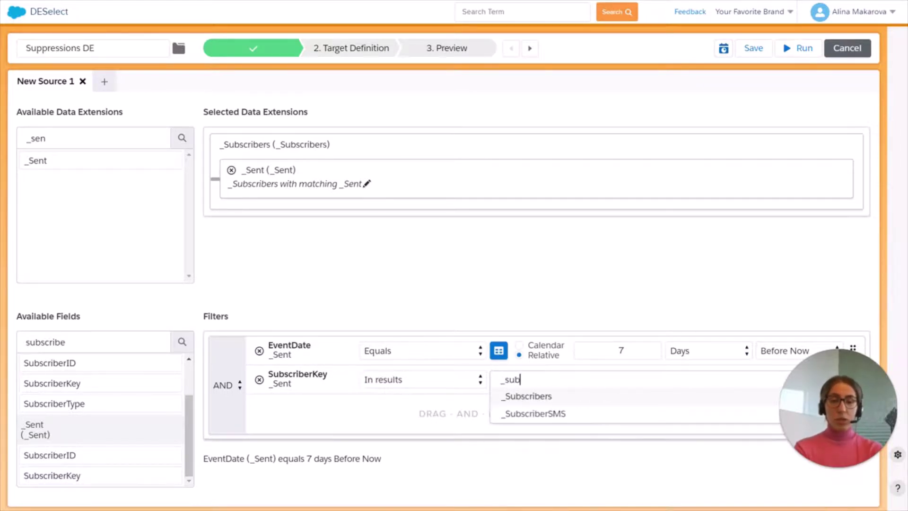
pyautogui.click(525, 396)
pyautogui.moveTo(855, 365); pyautogui.dragTo(856, 168)
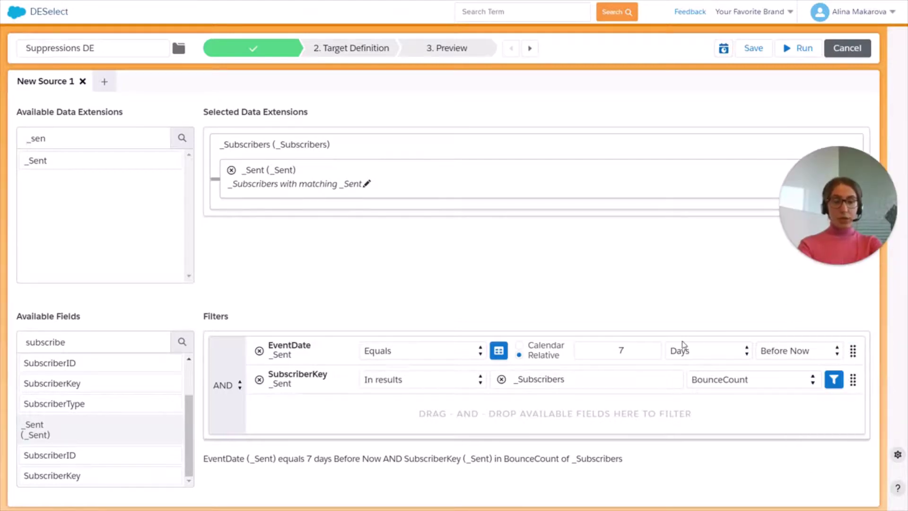
pyautogui.click(716, 382)
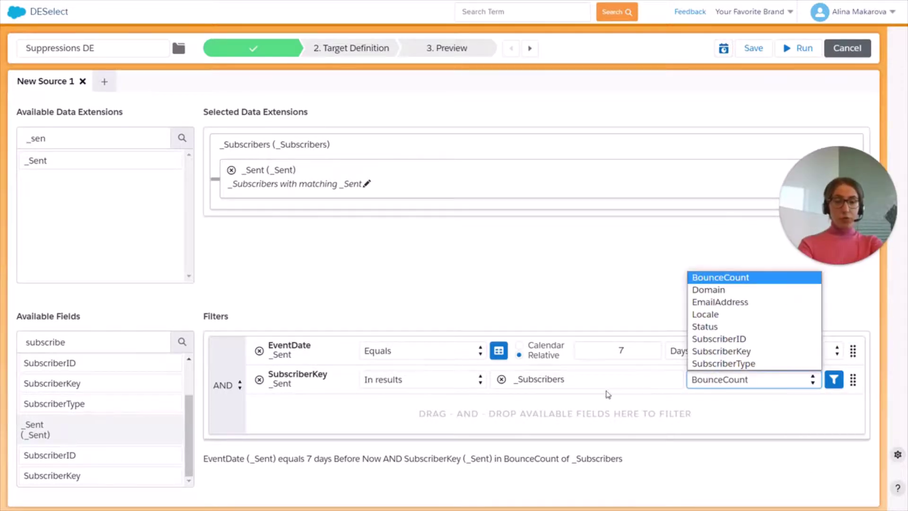
pyautogui.click(723, 351)
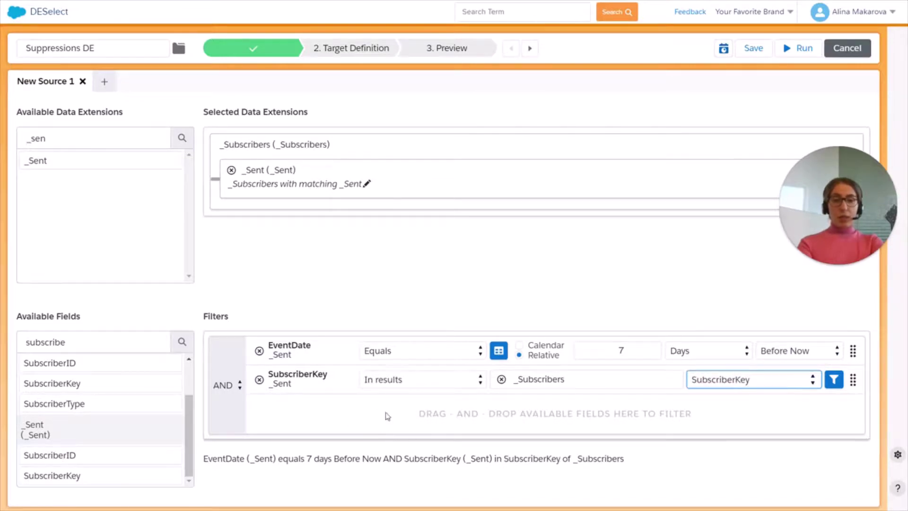
# Step: Add SubscriberKey as a Count formula sub-filter on the _Subscribers results
pyautogui.click(835, 380)
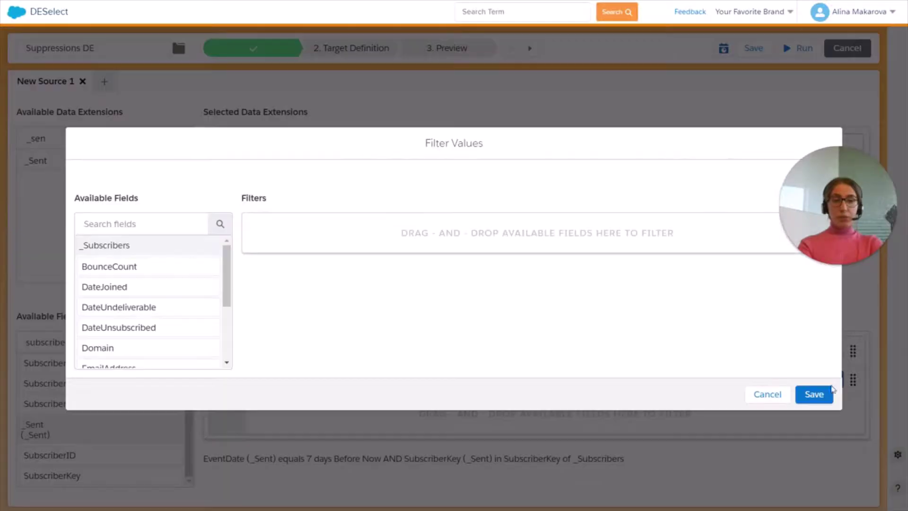
pyautogui.scroll(-2, 142, 279)
pyautogui.scroll(-3, 141, 284)
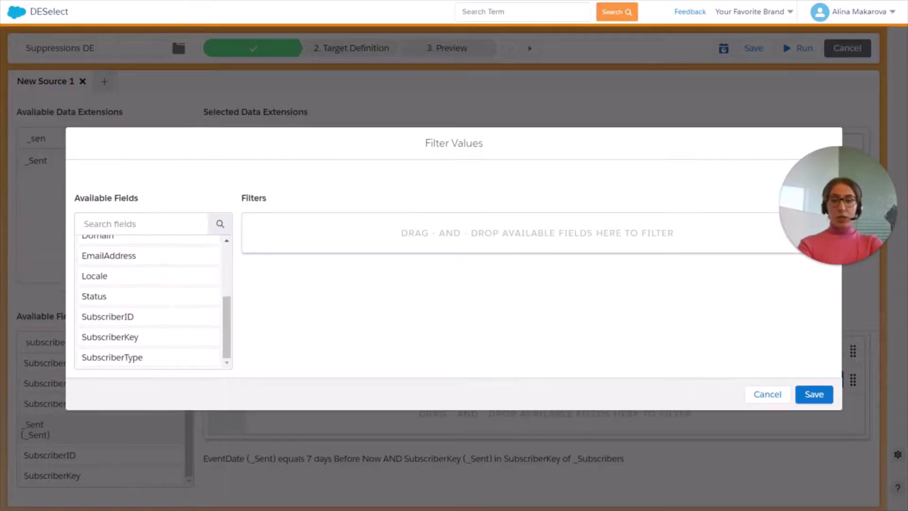
pyautogui.moveTo(156, 336); pyautogui.dragTo(411, 233)
pyautogui.moveTo(804, 236); pyautogui.dragTo(804, 135)
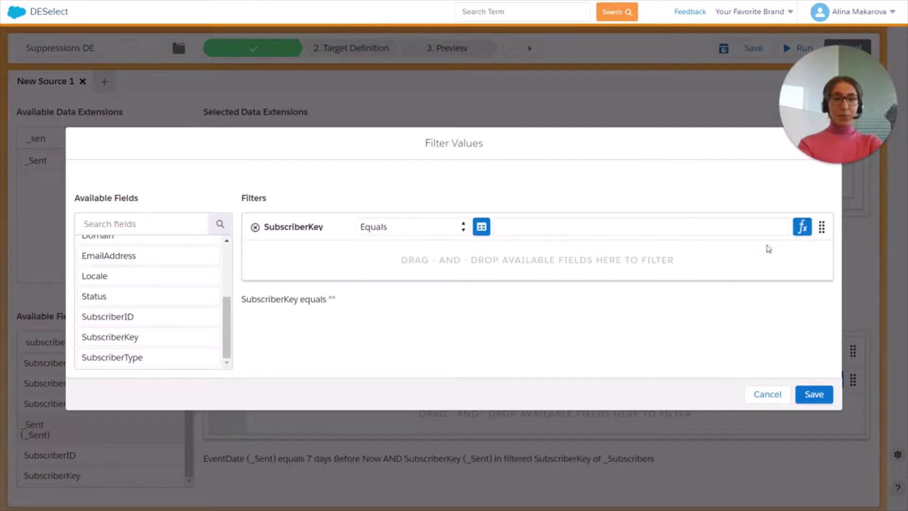
pyautogui.click(803, 228)
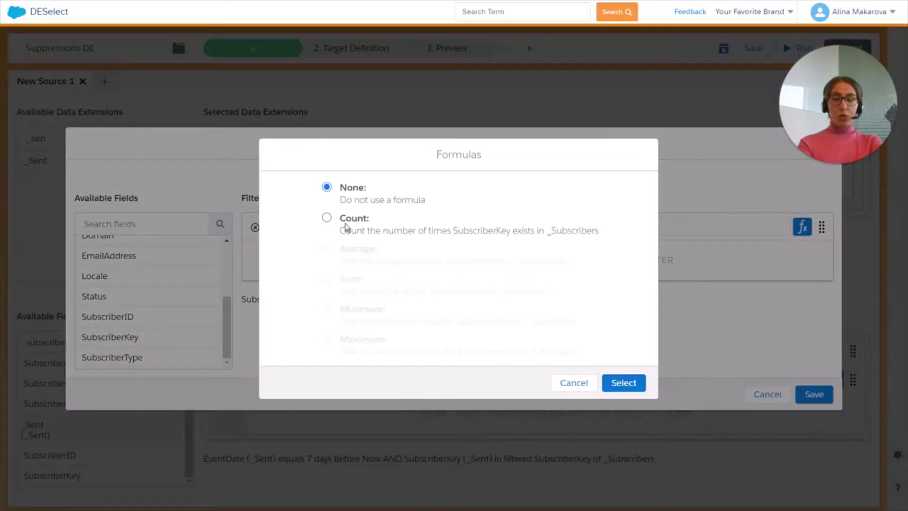
pyautogui.click(345, 221)
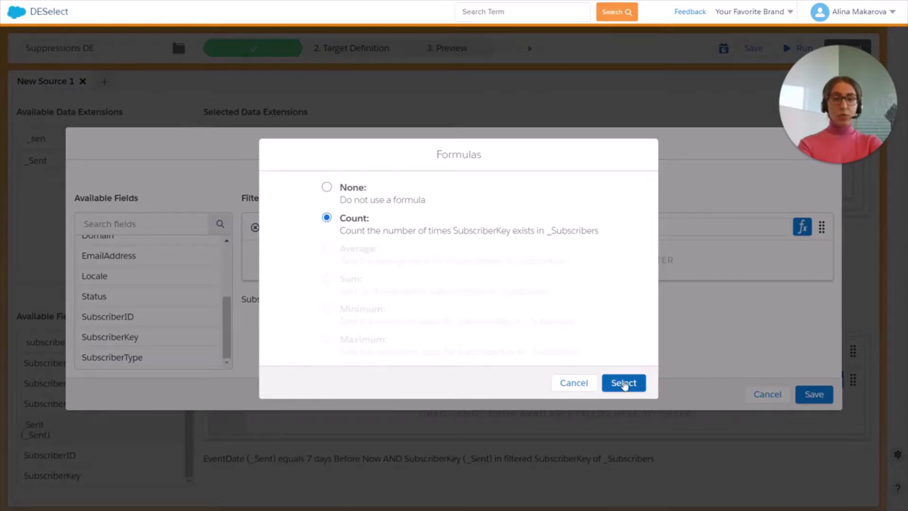
pyautogui.click(625, 384)
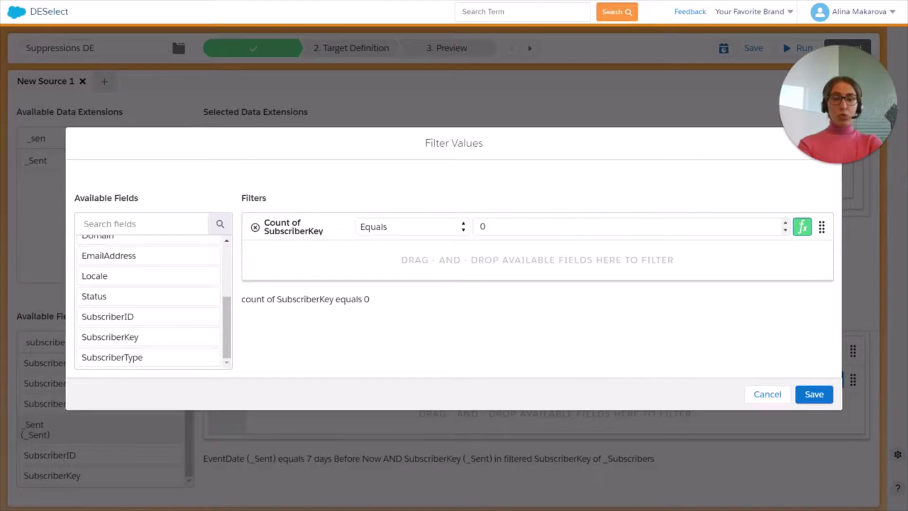
# Step: Set the count to 'Smaller than or equal to' 2 and save the filter values
pyautogui.click(432, 232)
pyautogui.click(432, 279)
pyautogui.click(485, 226)
pyautogui.press('BackSpace')
pyautogui.write('2')
pyautogui.click(810, 394)
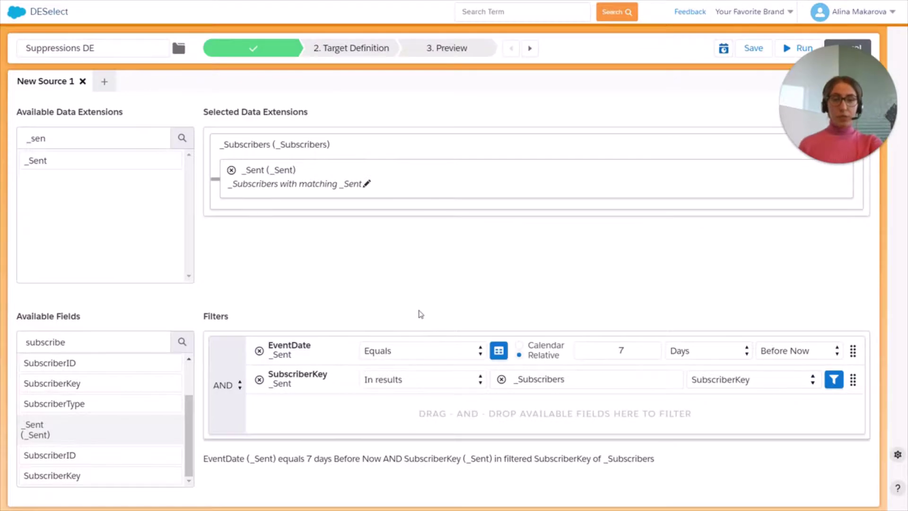
# Step: Go to the '2. Target Definition' step of the selection
pyautogui.click(329, 59)
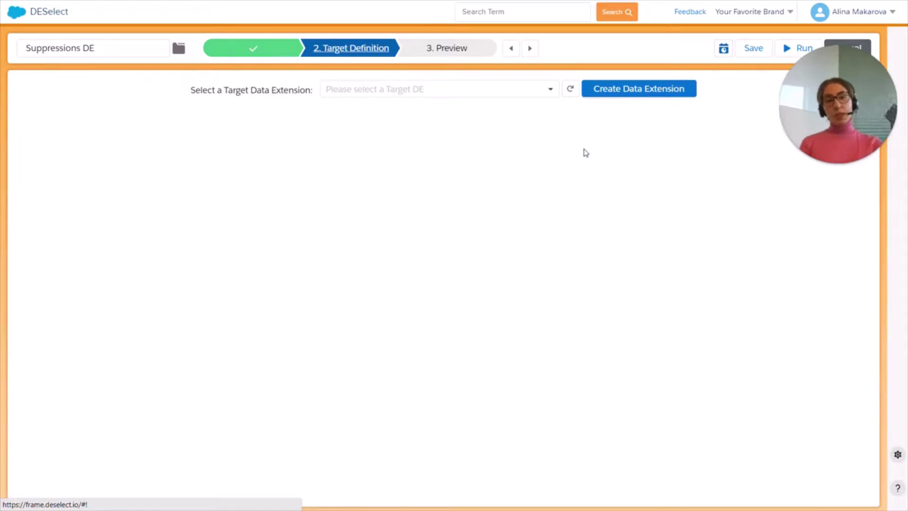
# Step: Create a new target data extension named 'Suppressions DE' and save it
pyautogui.click(602, 95)
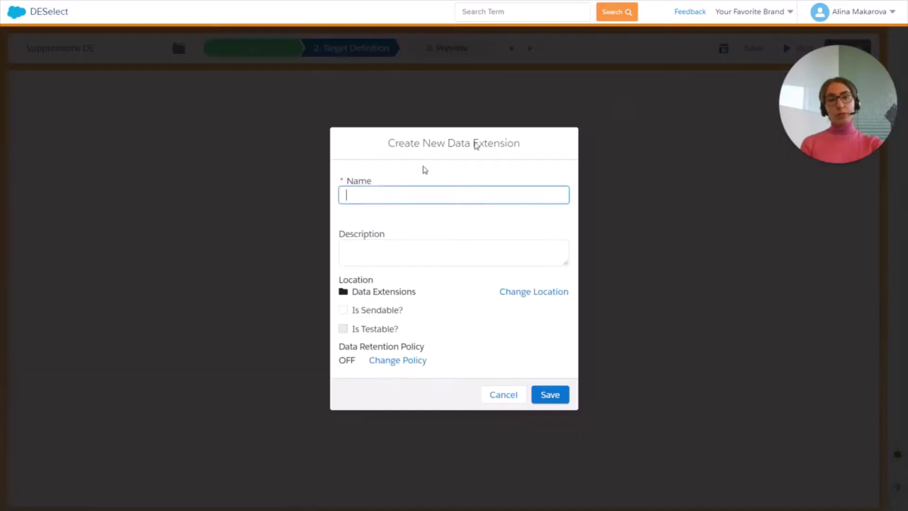
pyautogui.write('Suppressions DE')
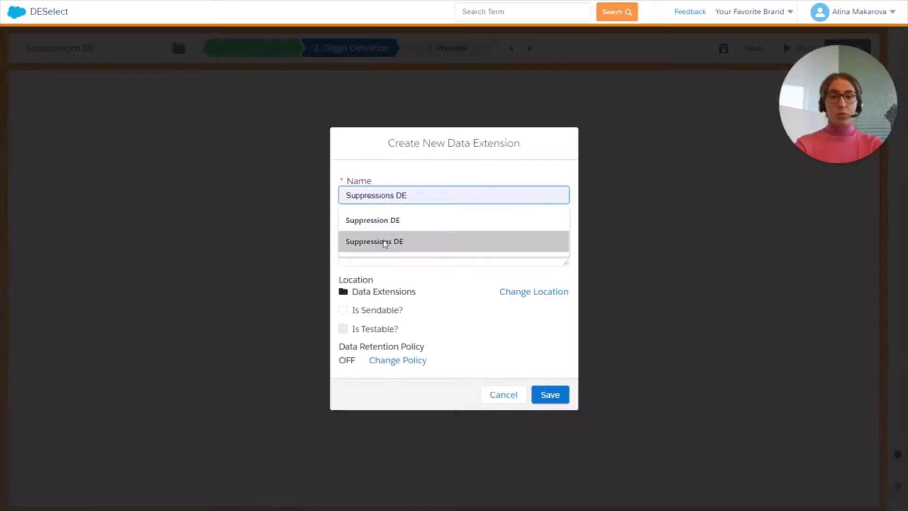
pyautogui.click(384, 241)
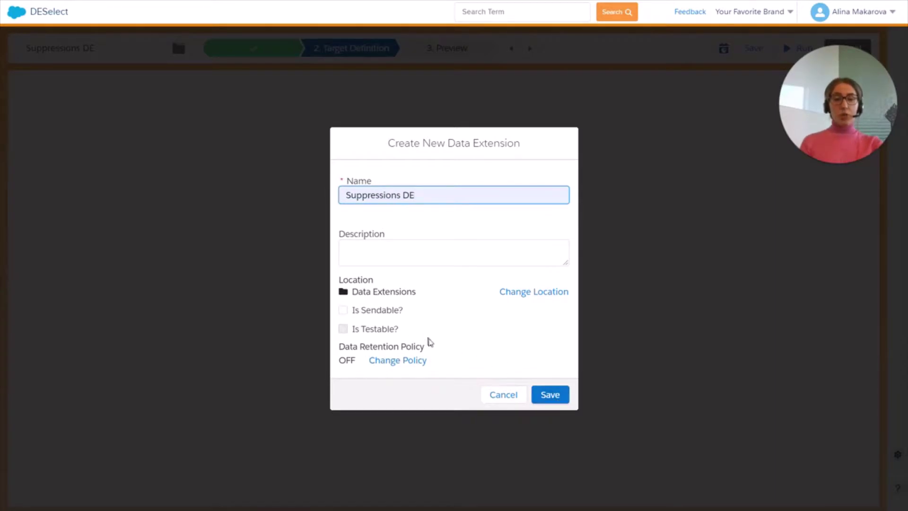
pyautogui.click(544, 398)
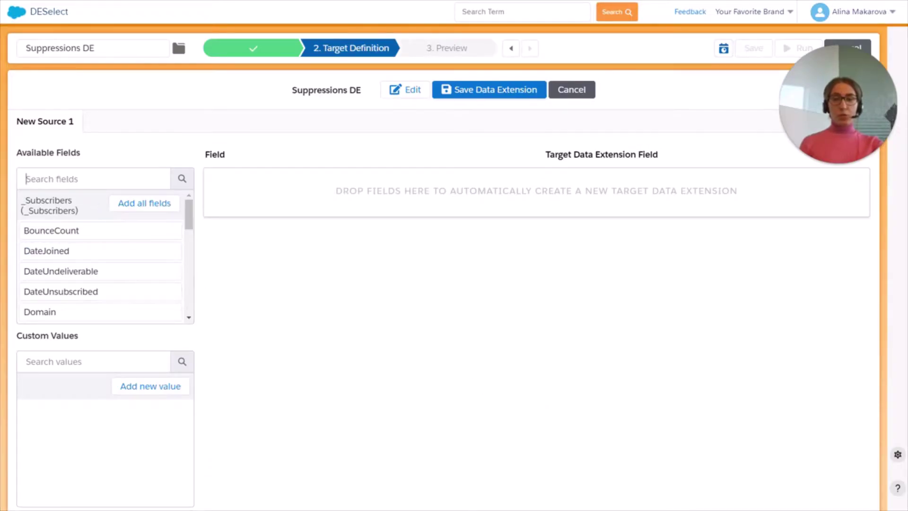
# Step: Map the SubscriberKey, EmailAddress and EventDate fields into Suppressions DE
pyautogui.write('subscr')
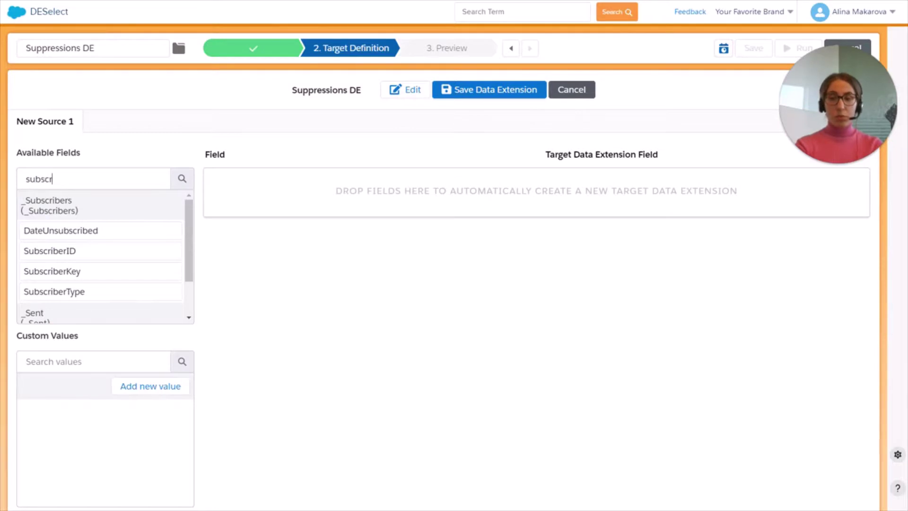
pyautogui.moveTo(73, 271); pyautogui.dragTo(343, 193)
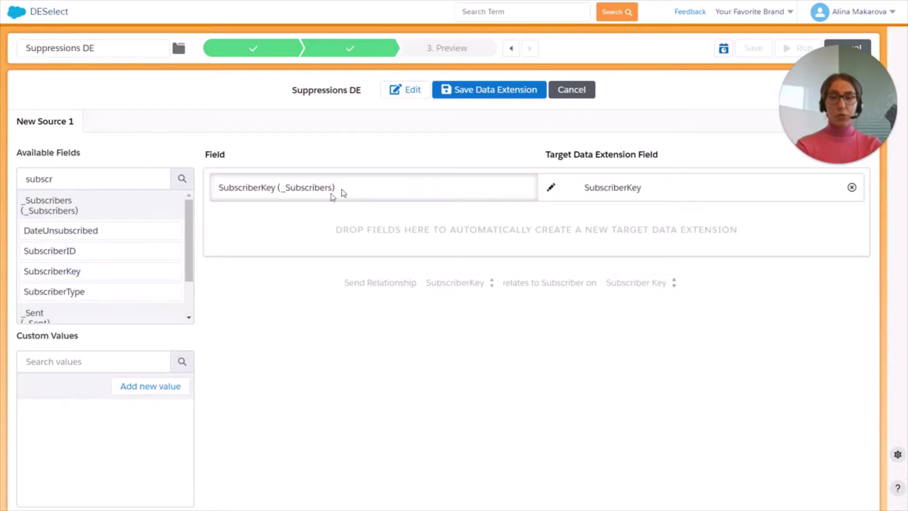
pyautogui.moveTo(52, 179); pyautogui.dragTo(3, 188)
pyautogui.write('ema')
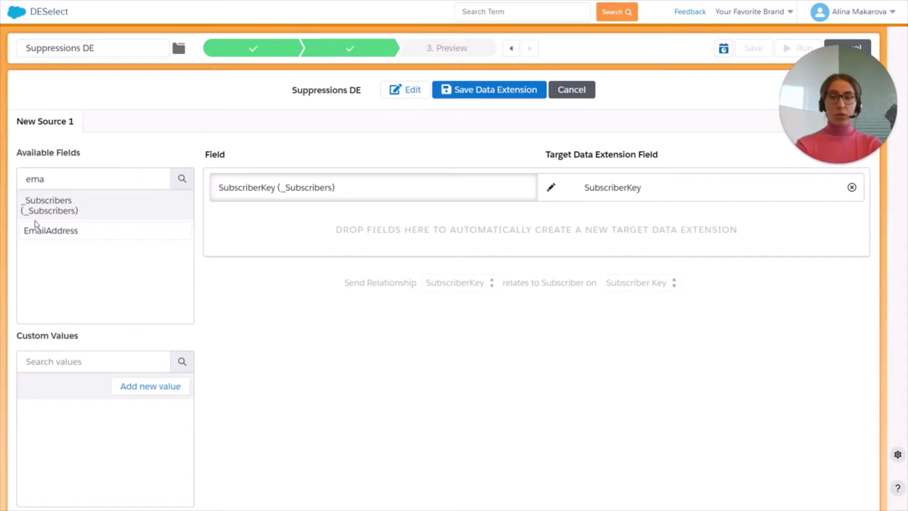
pyautogui.moveTo(36, 223); pyautogui.dragTo(374, 213)
pyautogui.moveTo(44, 179); pyautogui.dragTo(2, 193)
pyautogui.press('BackSpace')
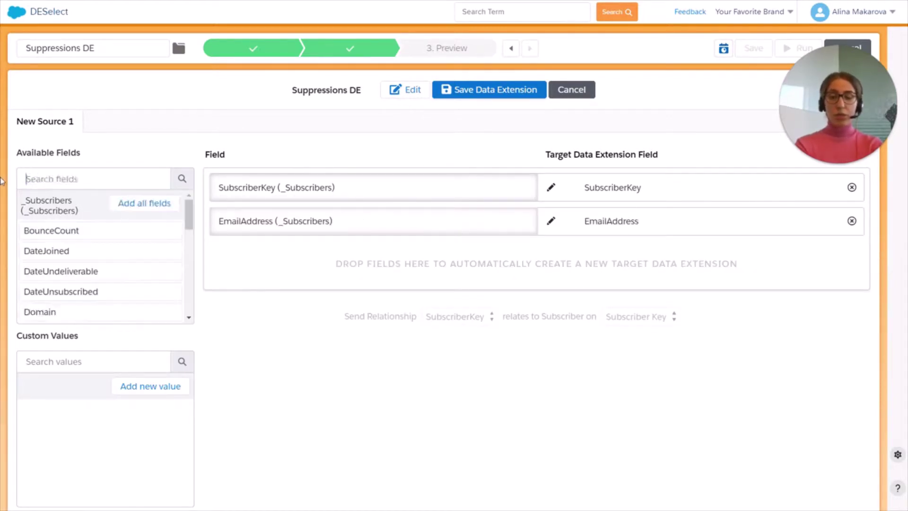
pyautogui.write('evn')
pyautogui.press('BackSpace')
pyautogui.write('e')
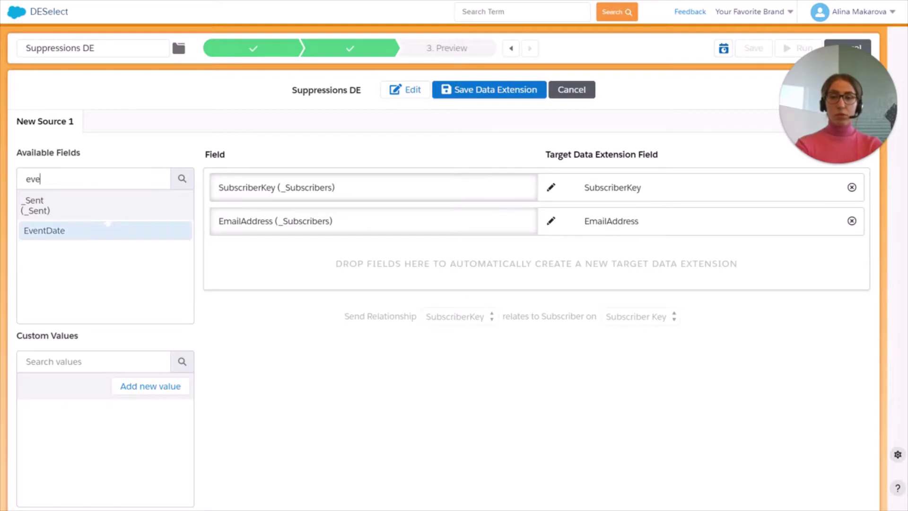
pyautogui.moveTo(105, 228); pyautogui.dragTo(350, 254)
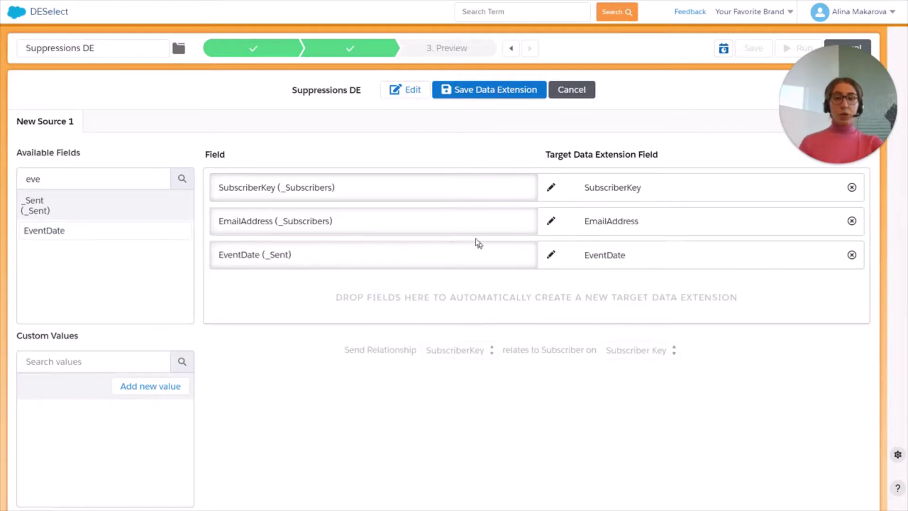
# Step: Save the field mapping and confirm creating the Suppressions DE target data extension
pyautogui.moveTo(41, 178); pyautogui.dragTo(2, 194)
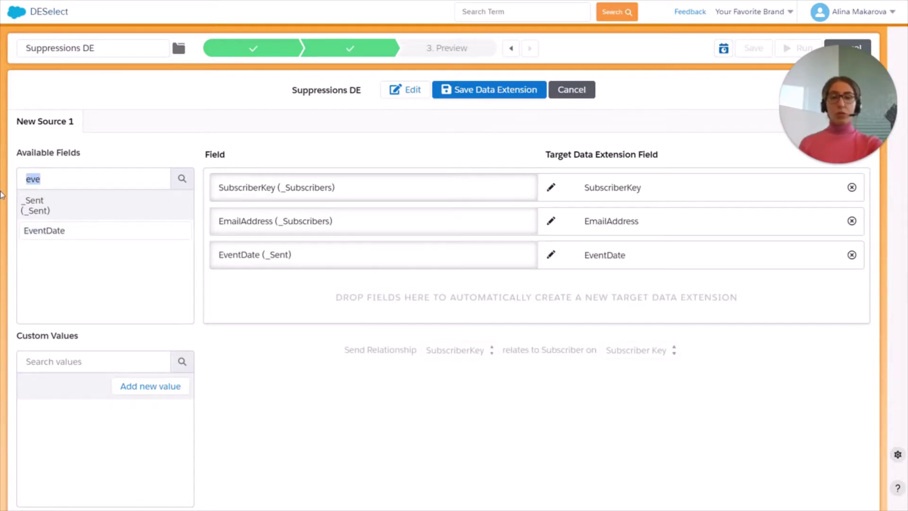
pyautogui.press('BackSpace')
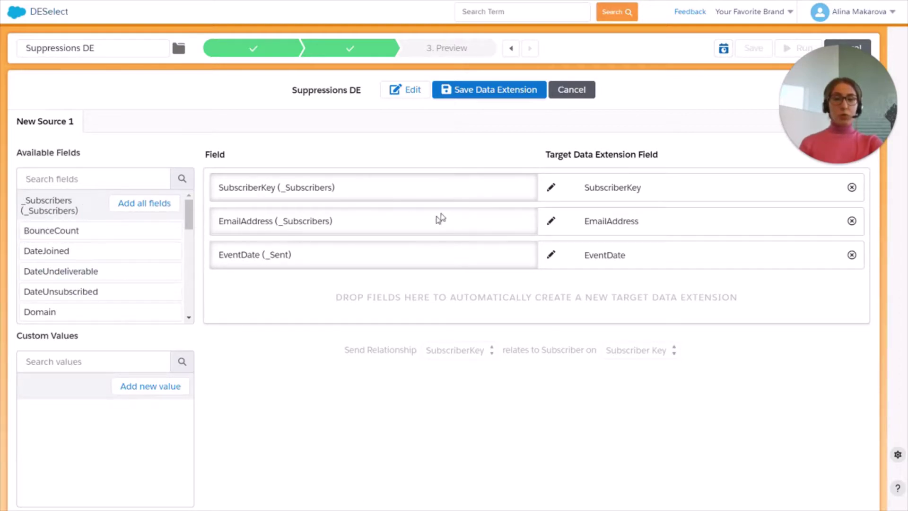
pyautogui.click(520, 93)
pyautogui.click(565, 318)
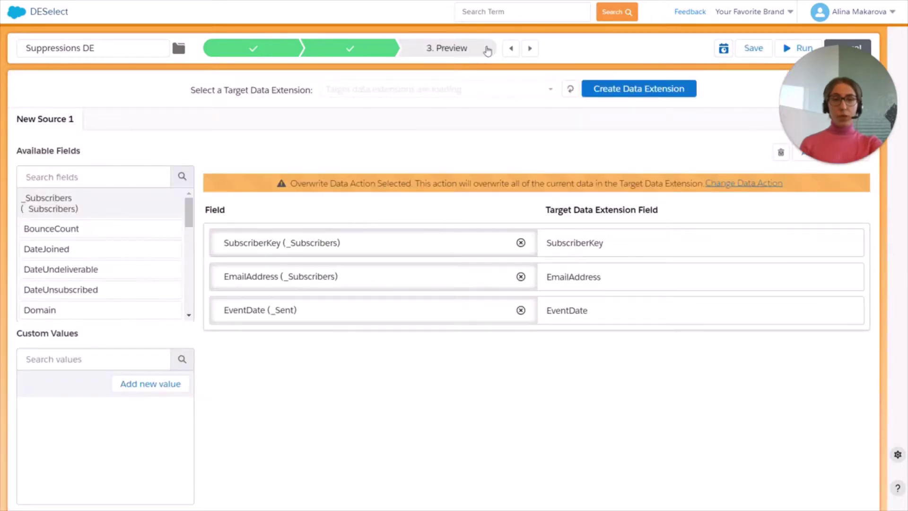
# Step: Run a preview of the selection's results, showing 81 records
pyautogui.click(463, 43)
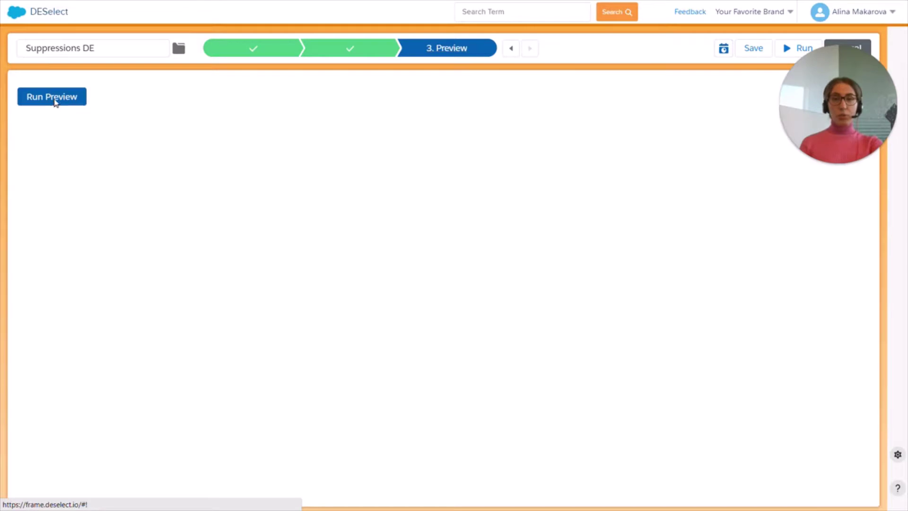
pyautogui.click(55, 101)
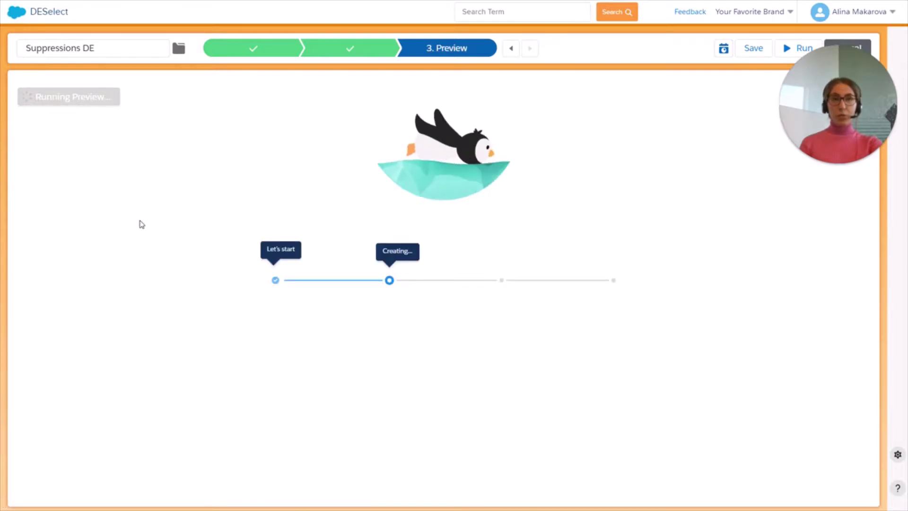